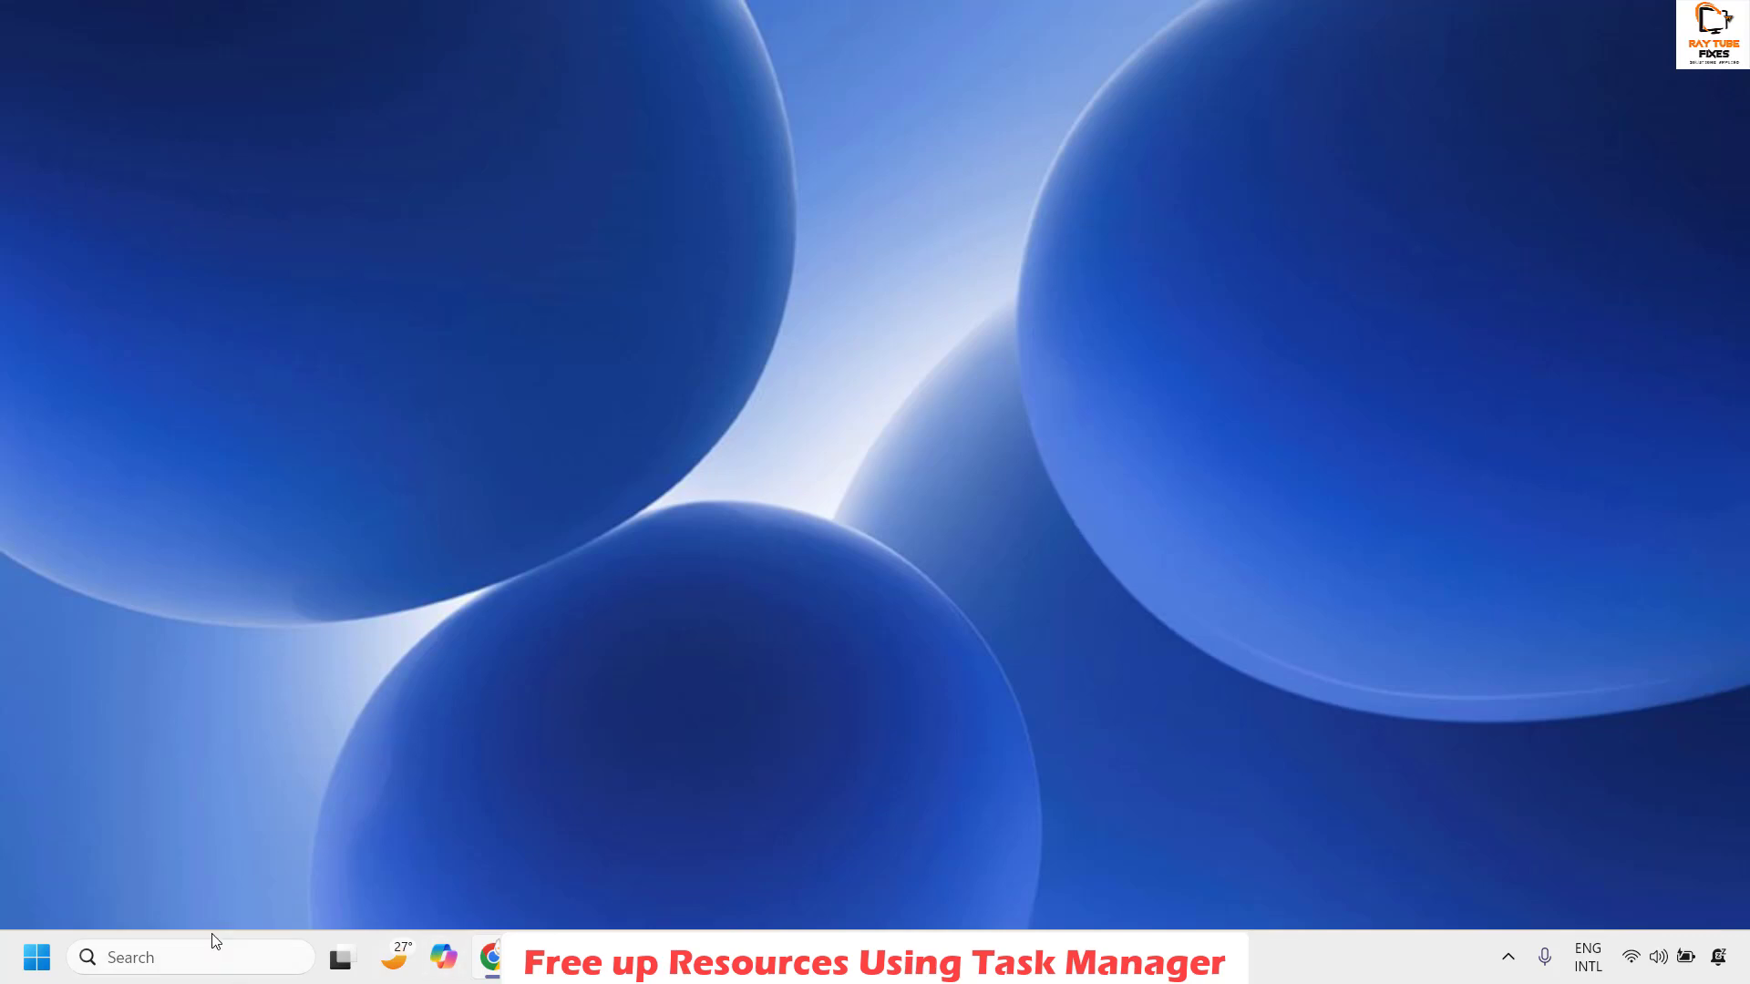
Open Task Manager, reposition its window and show the list of background processes
right_click(29, 964)
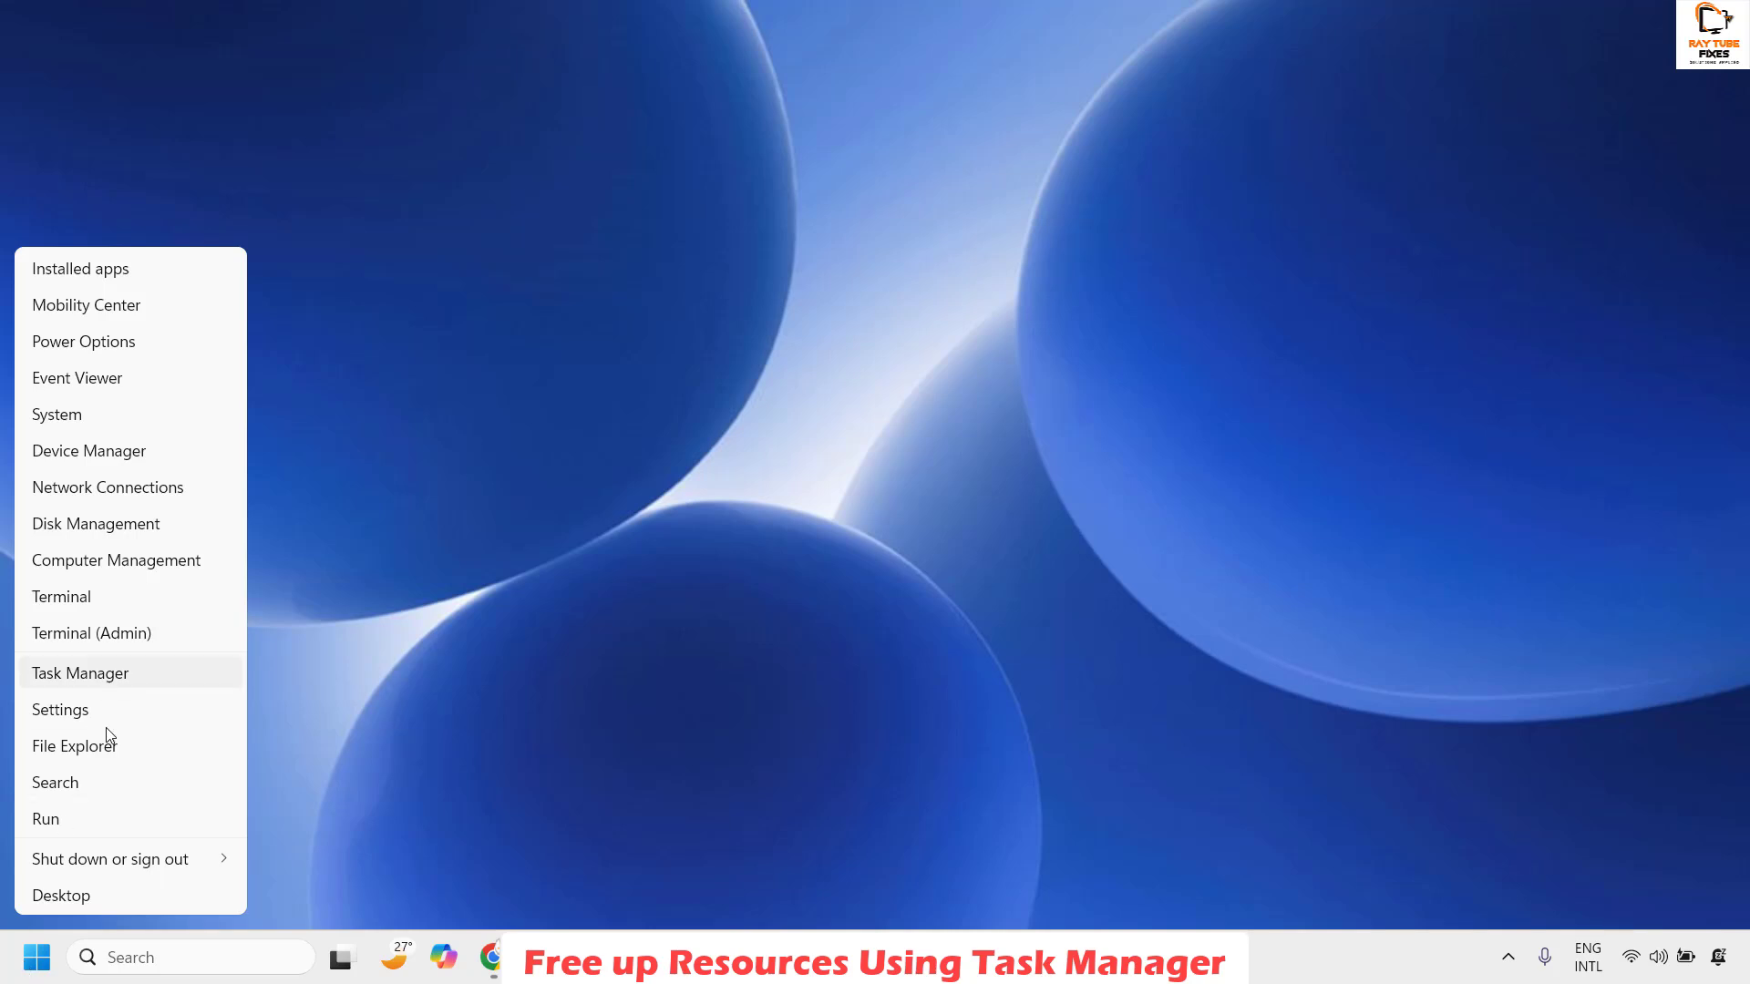
click(119, 672)
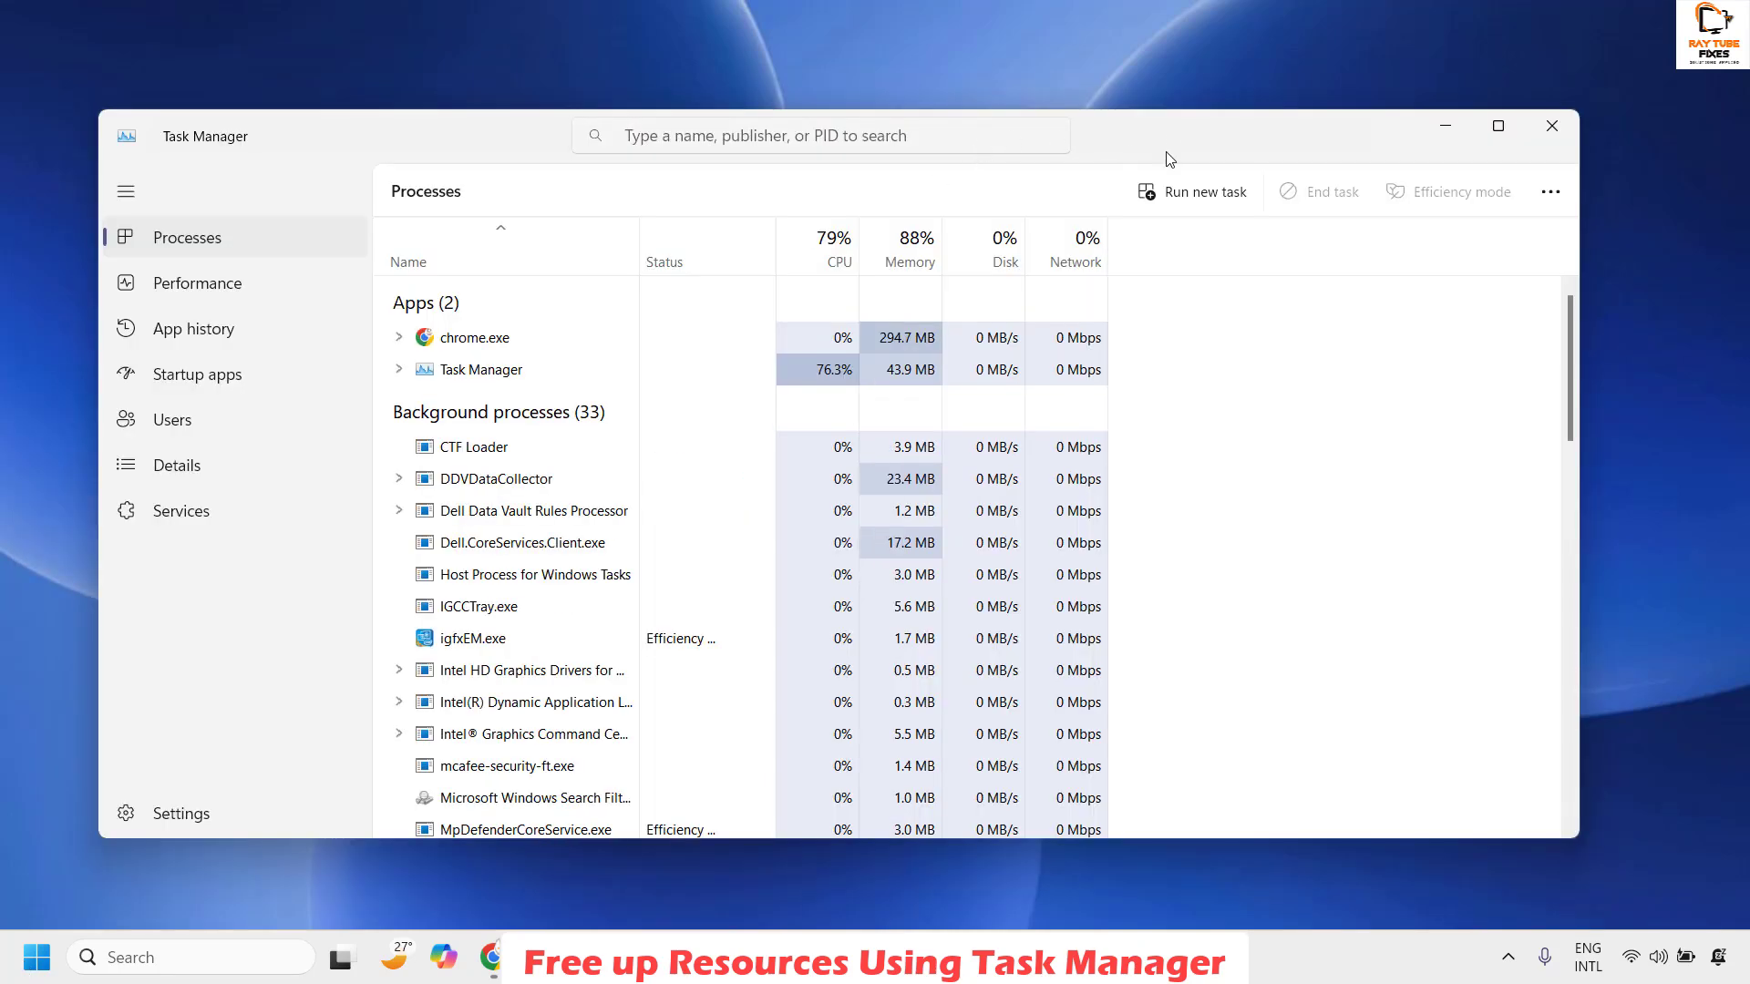
drag(1175, 139, 1236, 135)
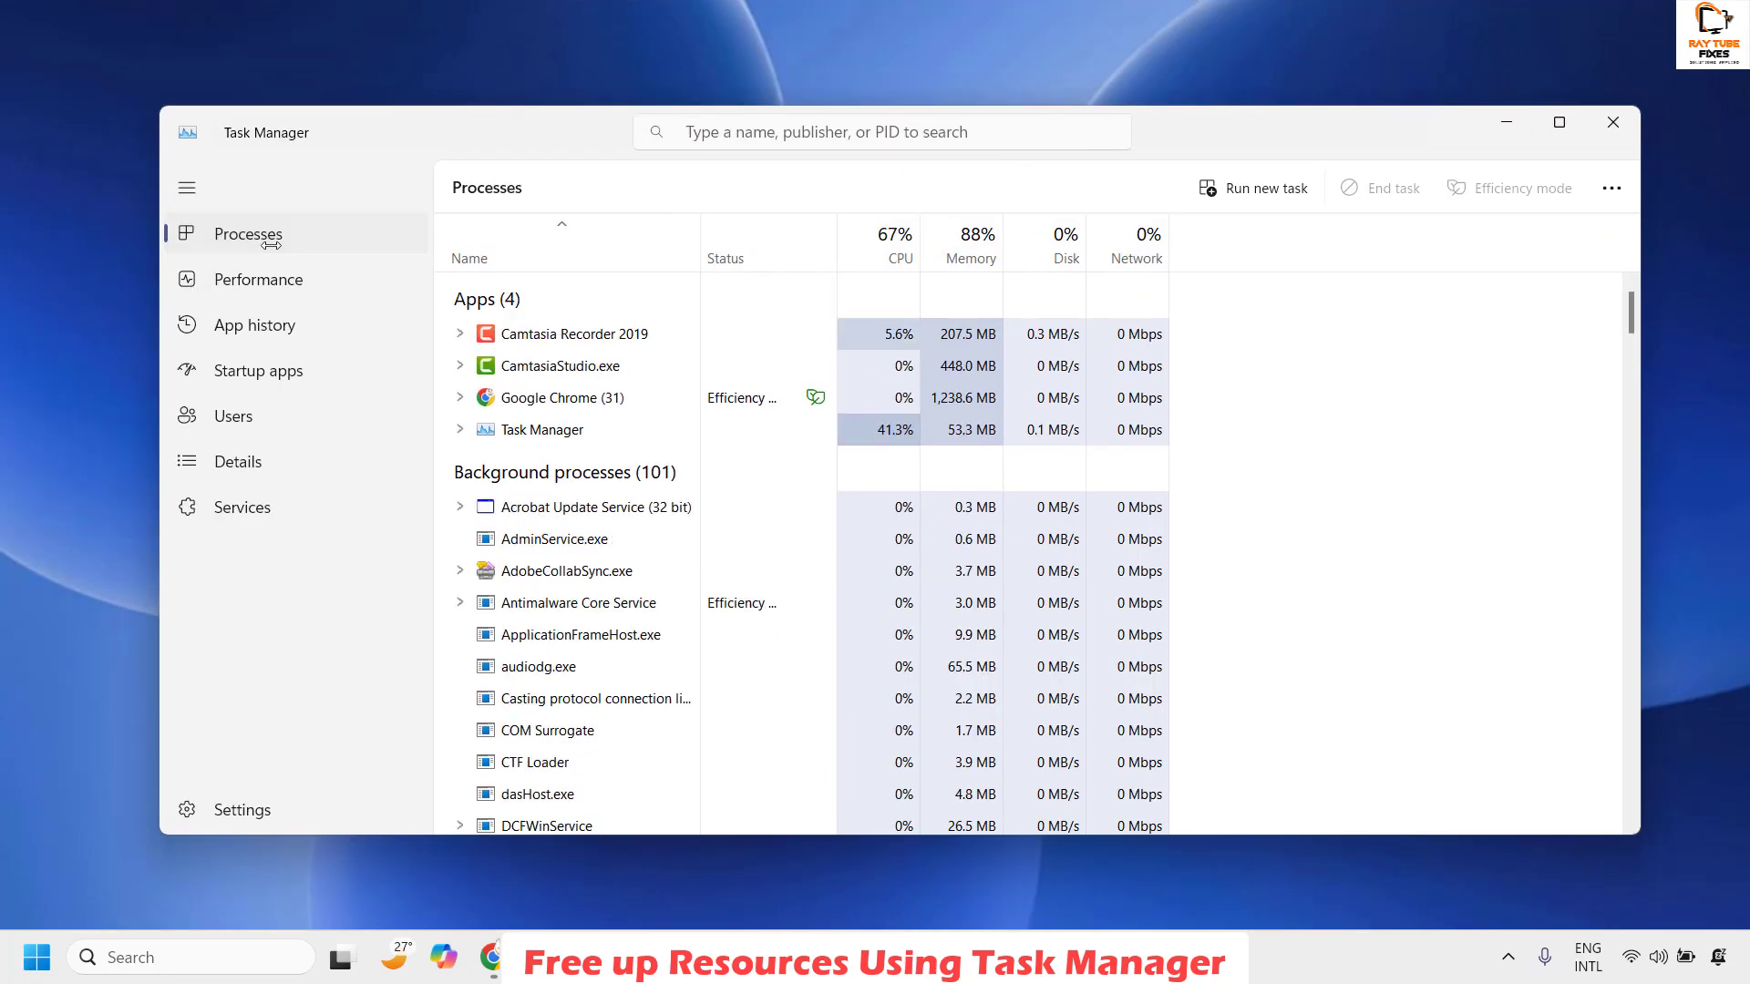
scroll(636, 393, down, 1)
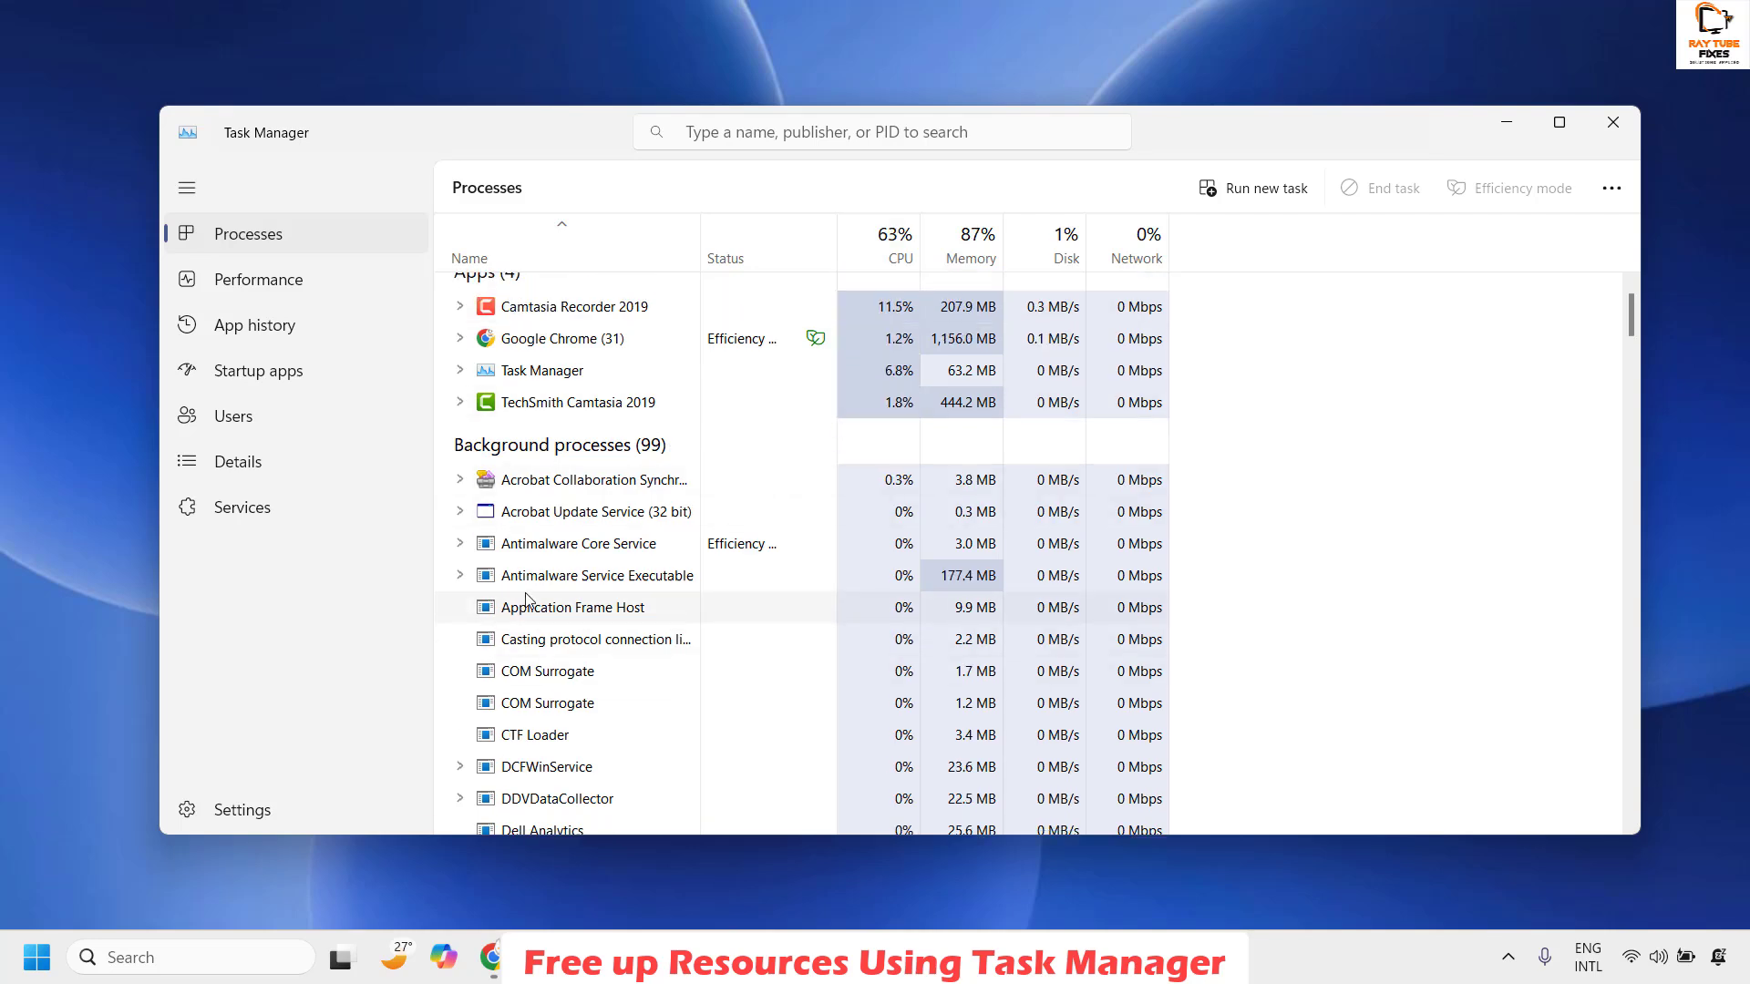
Try to end the Acrobat Collaboration background process, and close Task Manager
right_click(540, 480)
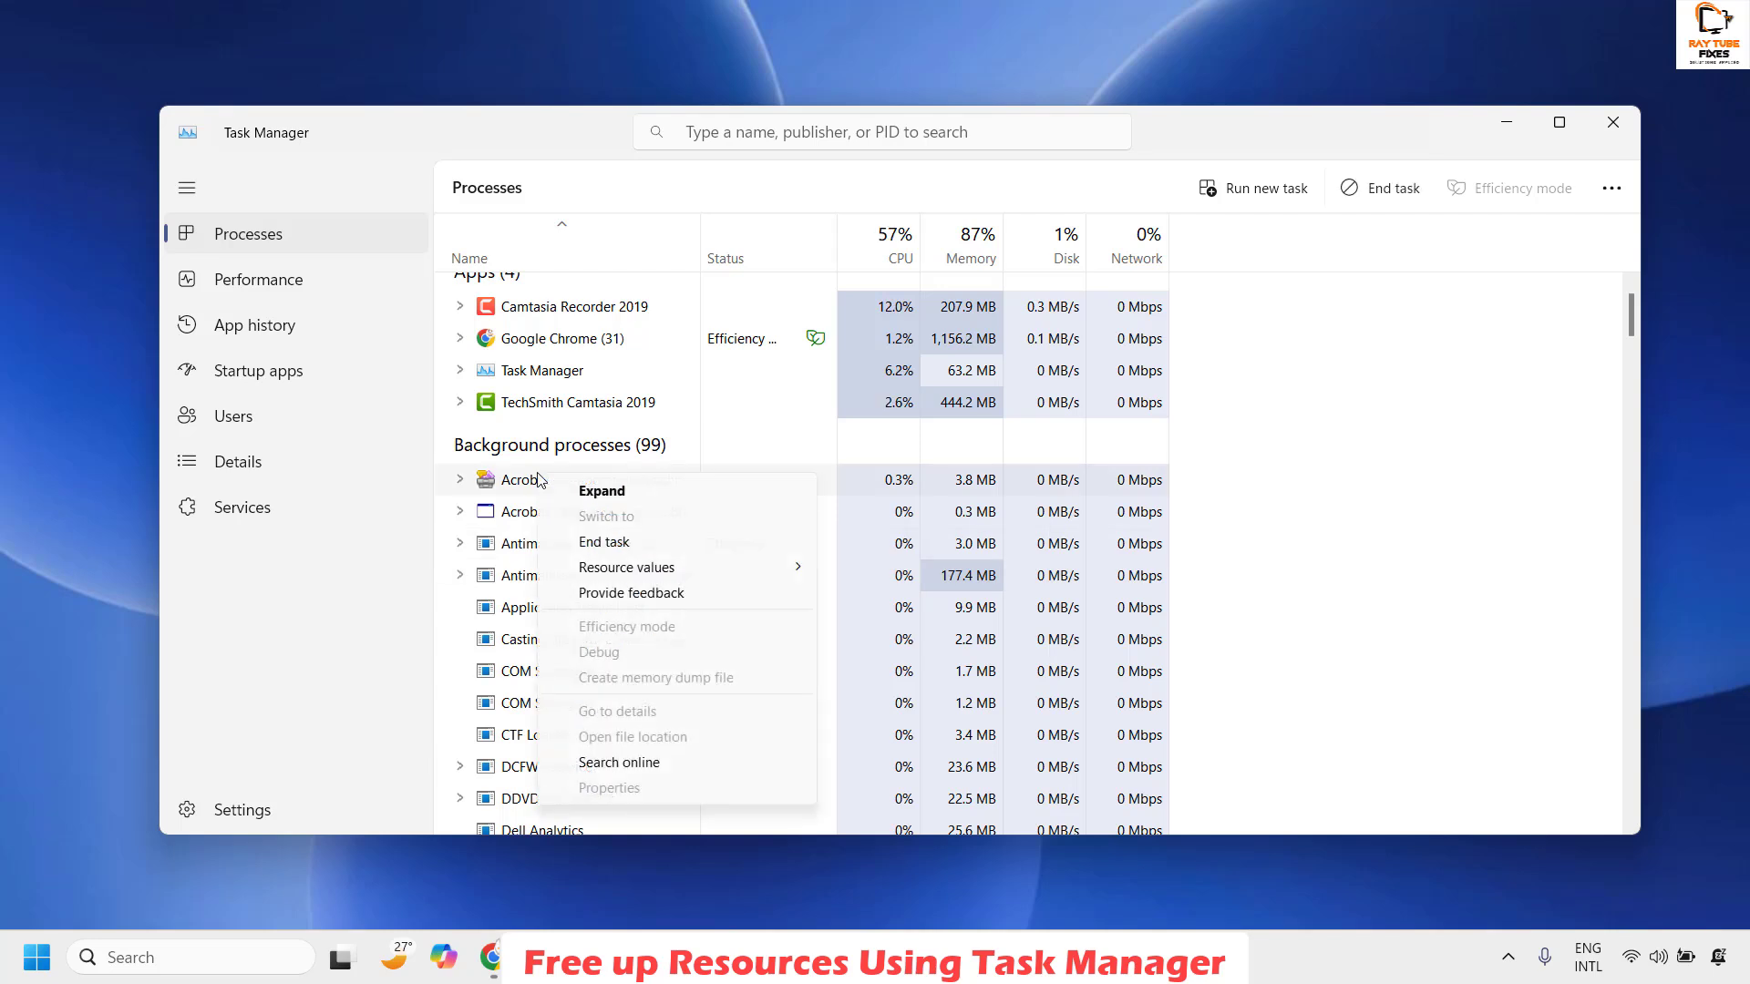
click(629, 545)
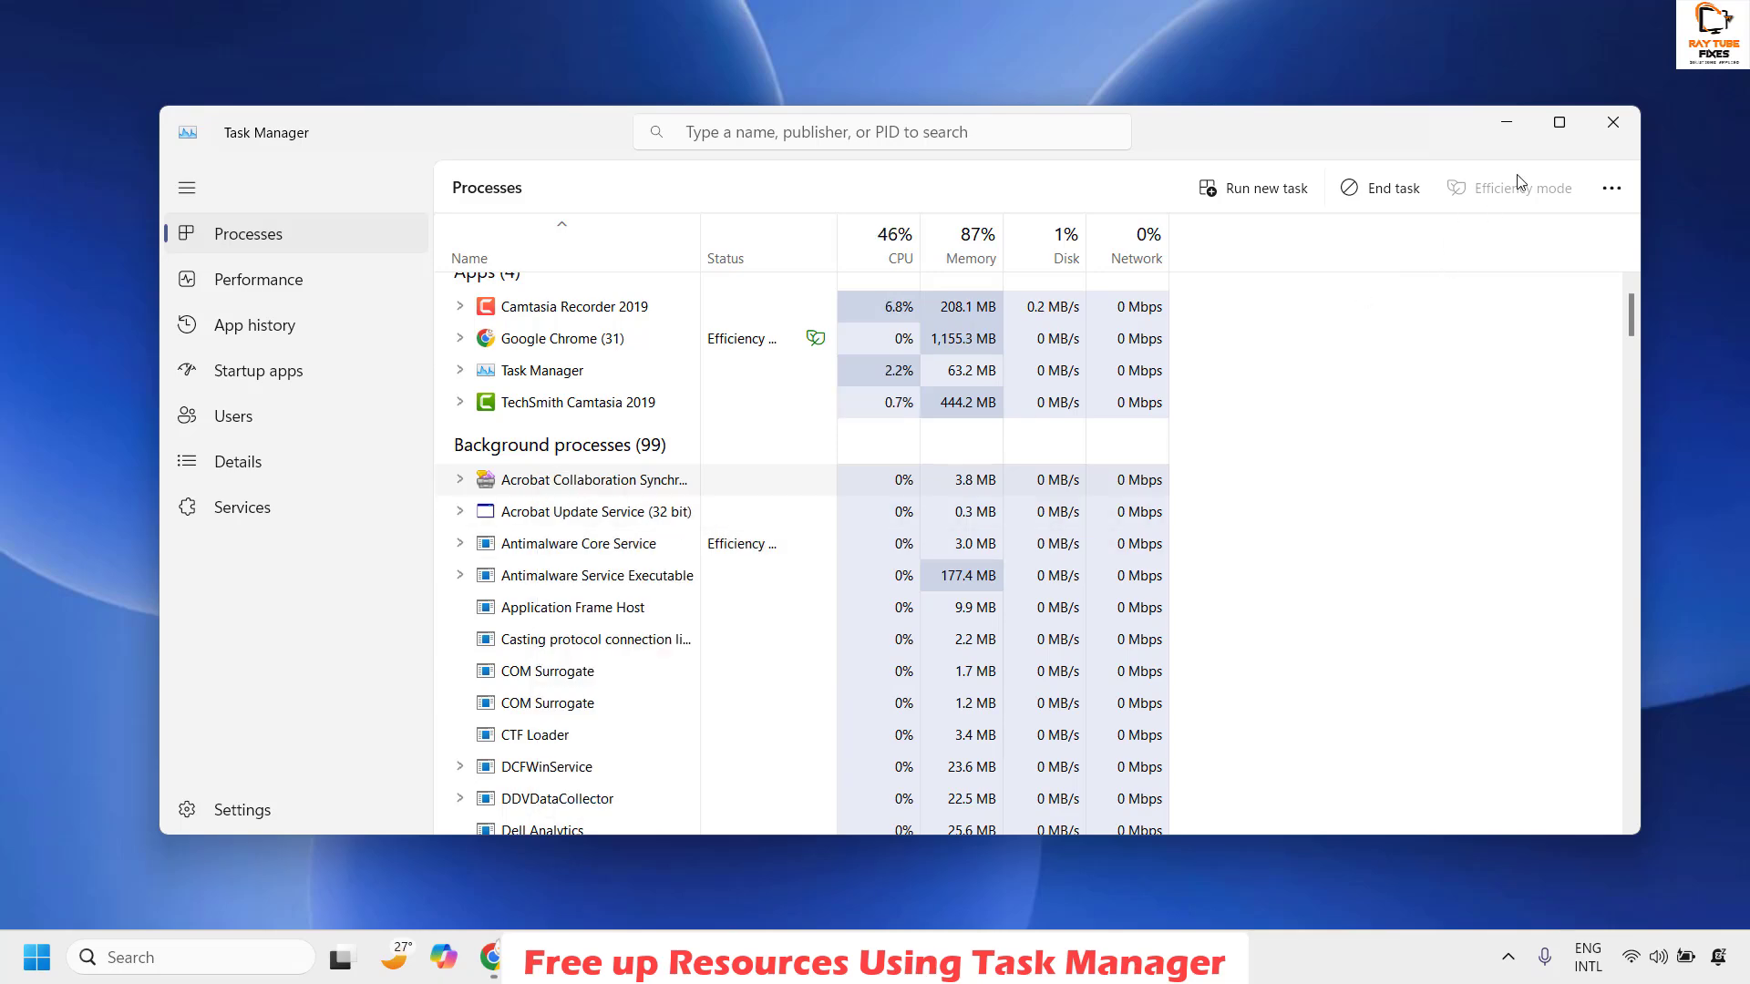
click(1612, 122)
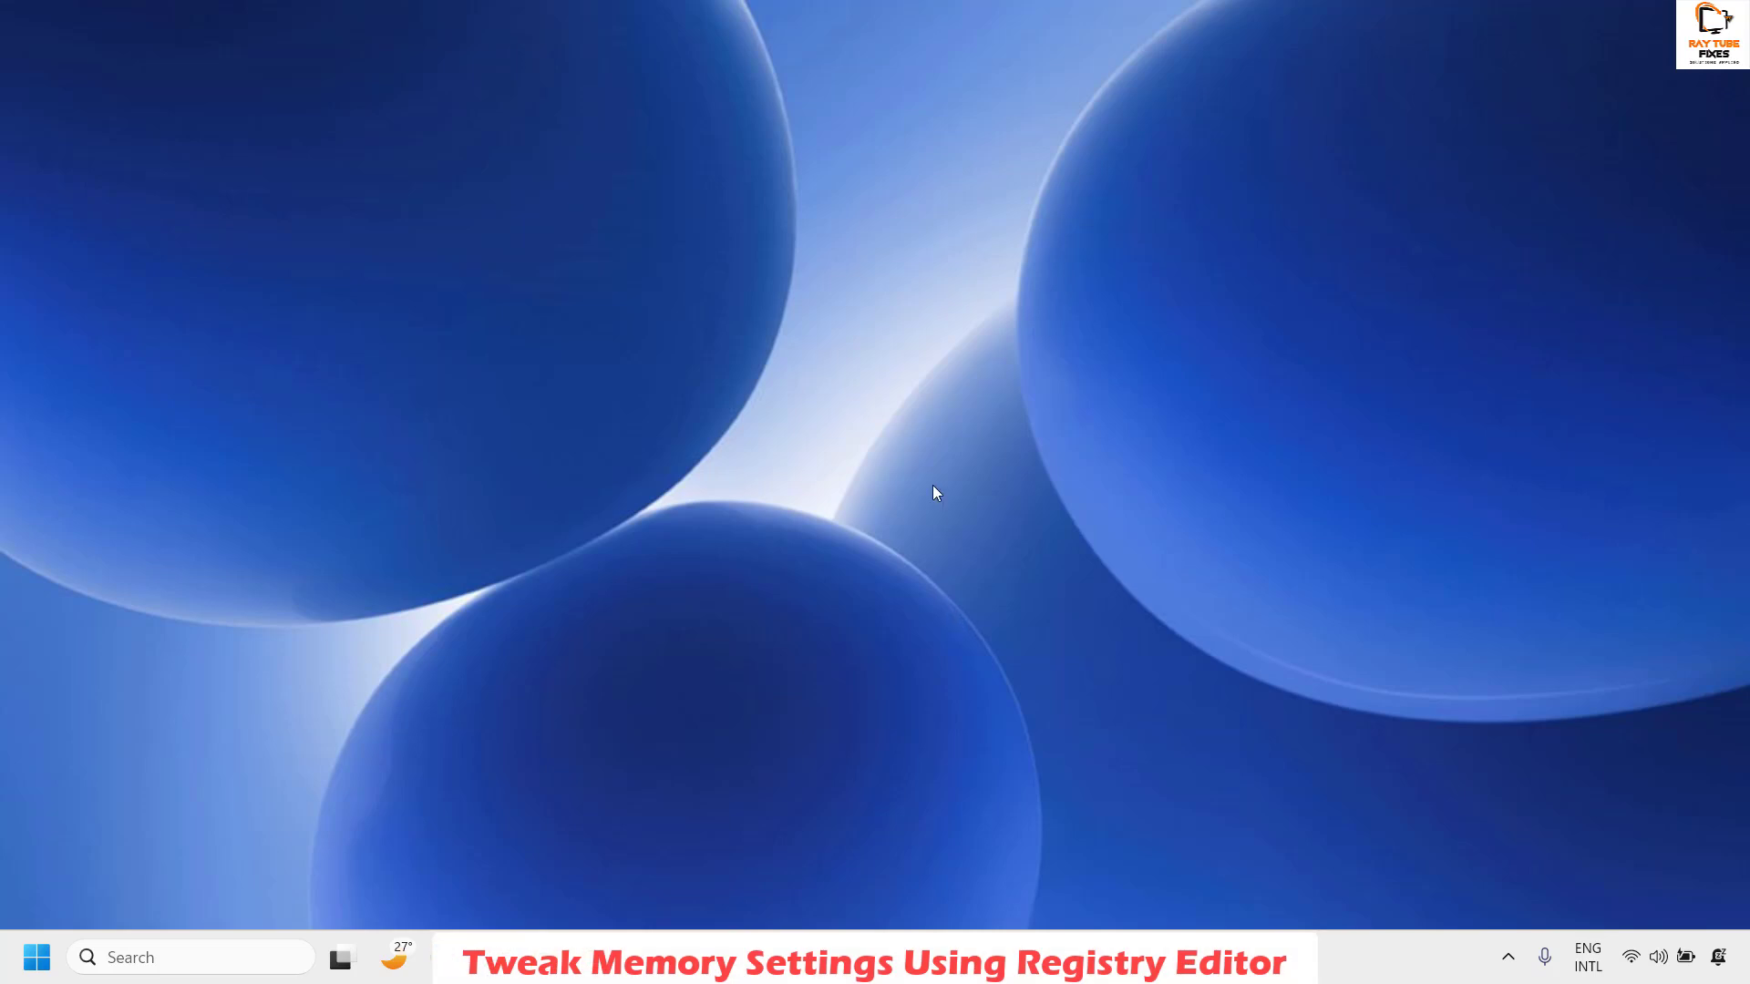
Open the Registry Editor by running the regedit command
right_click(38, 963)
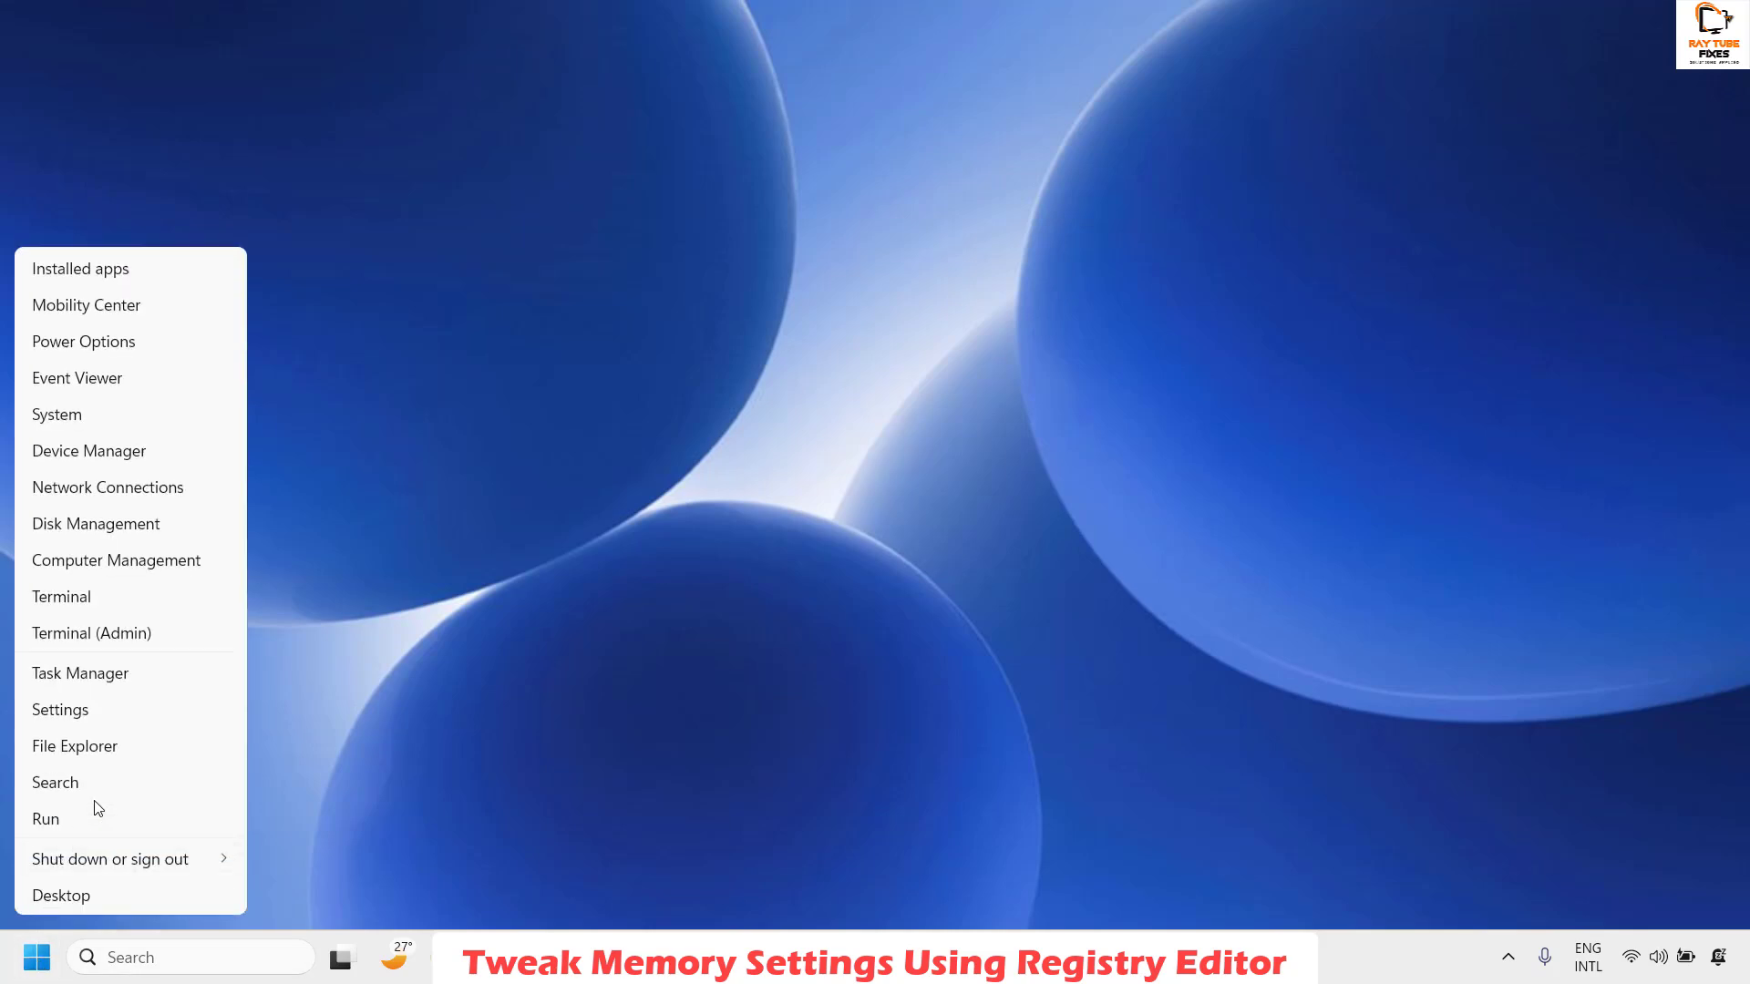
click(62, 819)
text(regedit)
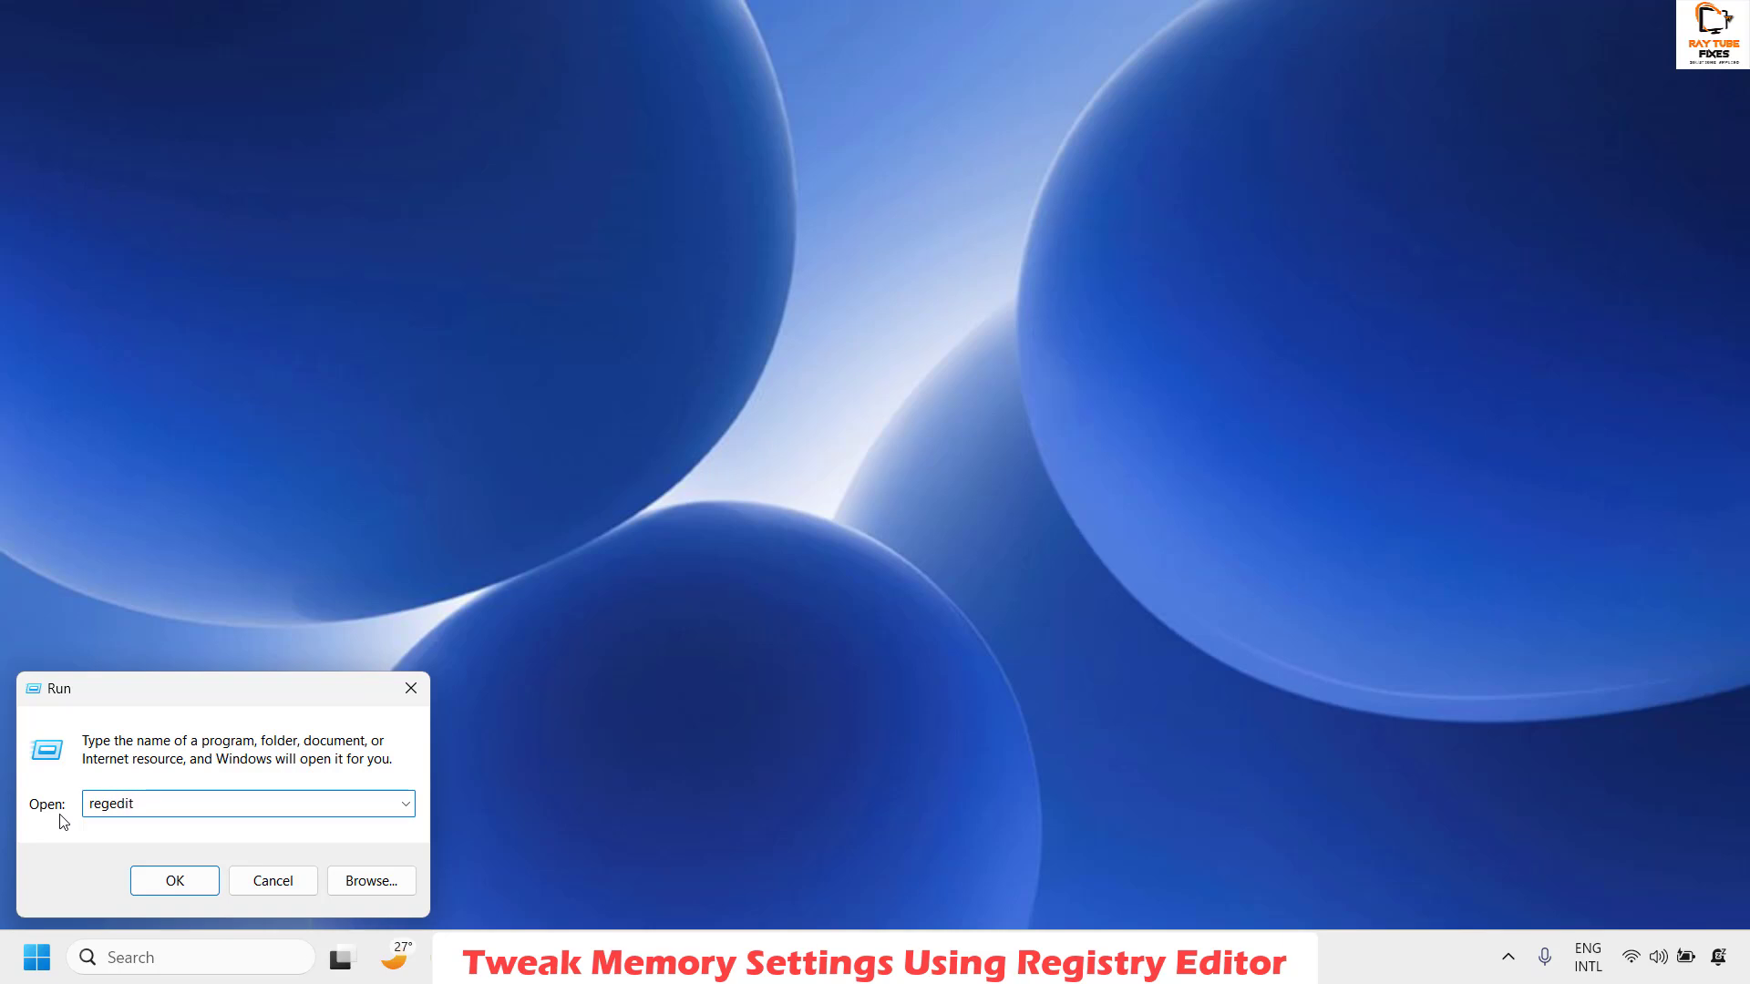
click(168, 880)
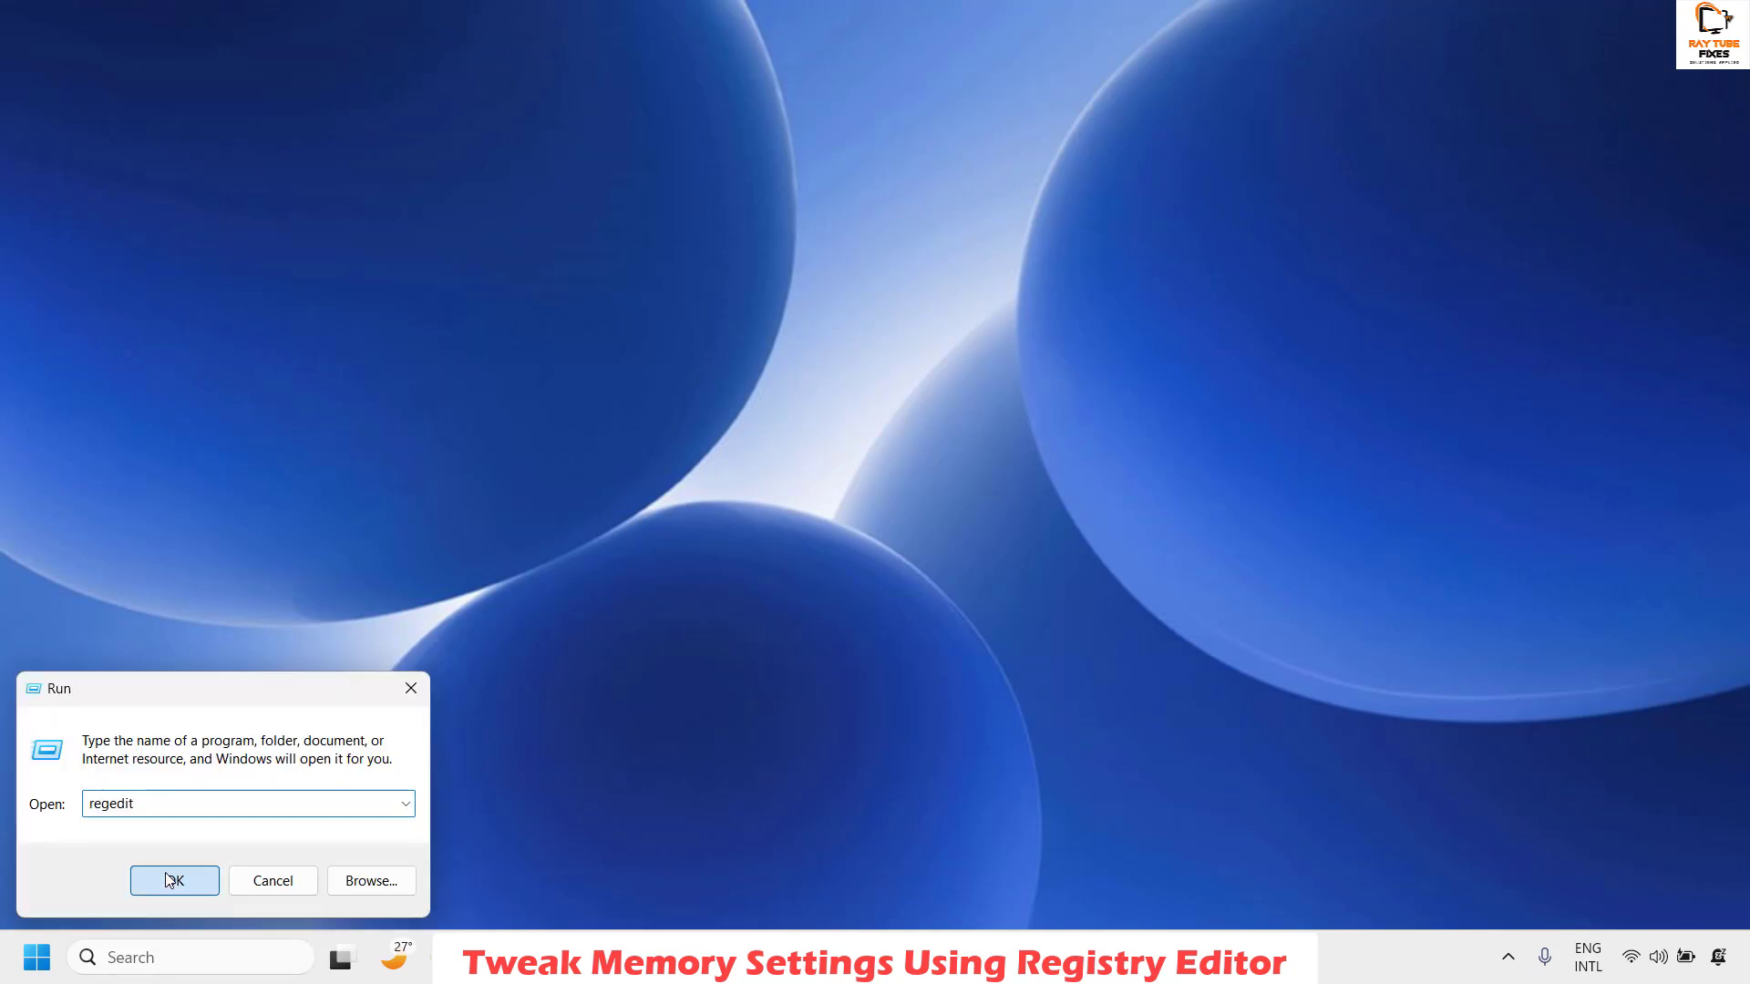
click(168, 880)
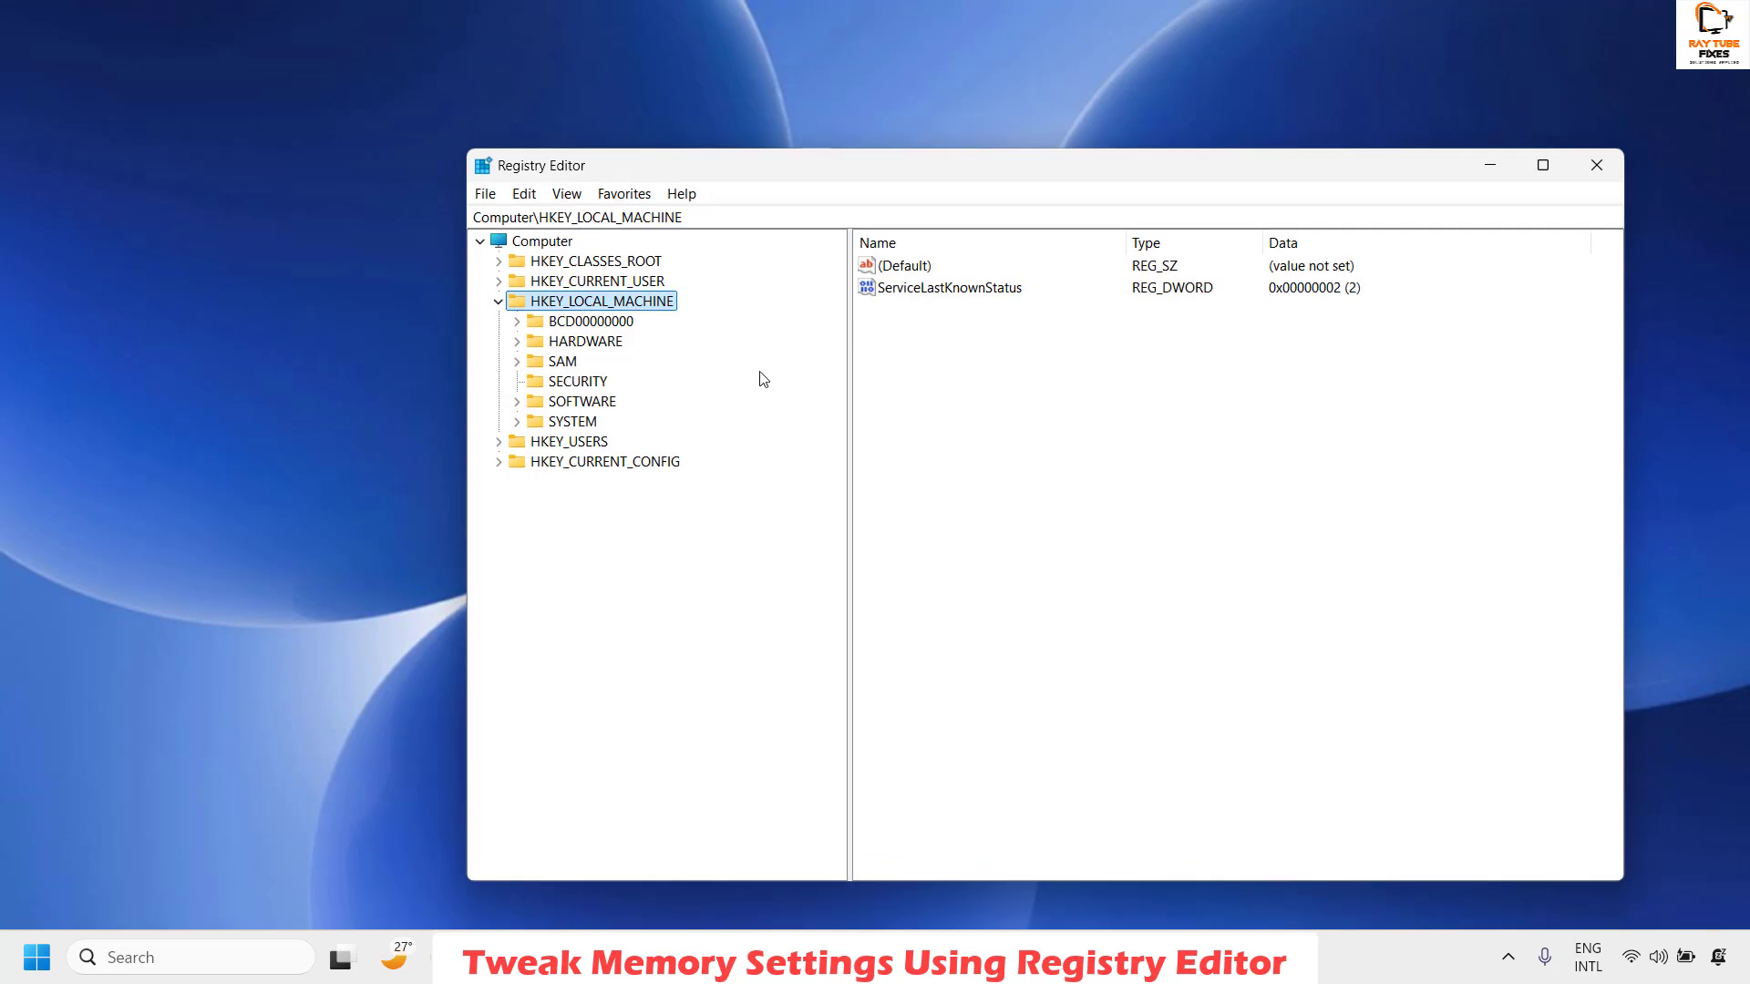
Collapse the HKEY_LOCAL_MACHINE branch, and move and widen the Registry Editor window
double_click(600, 302)
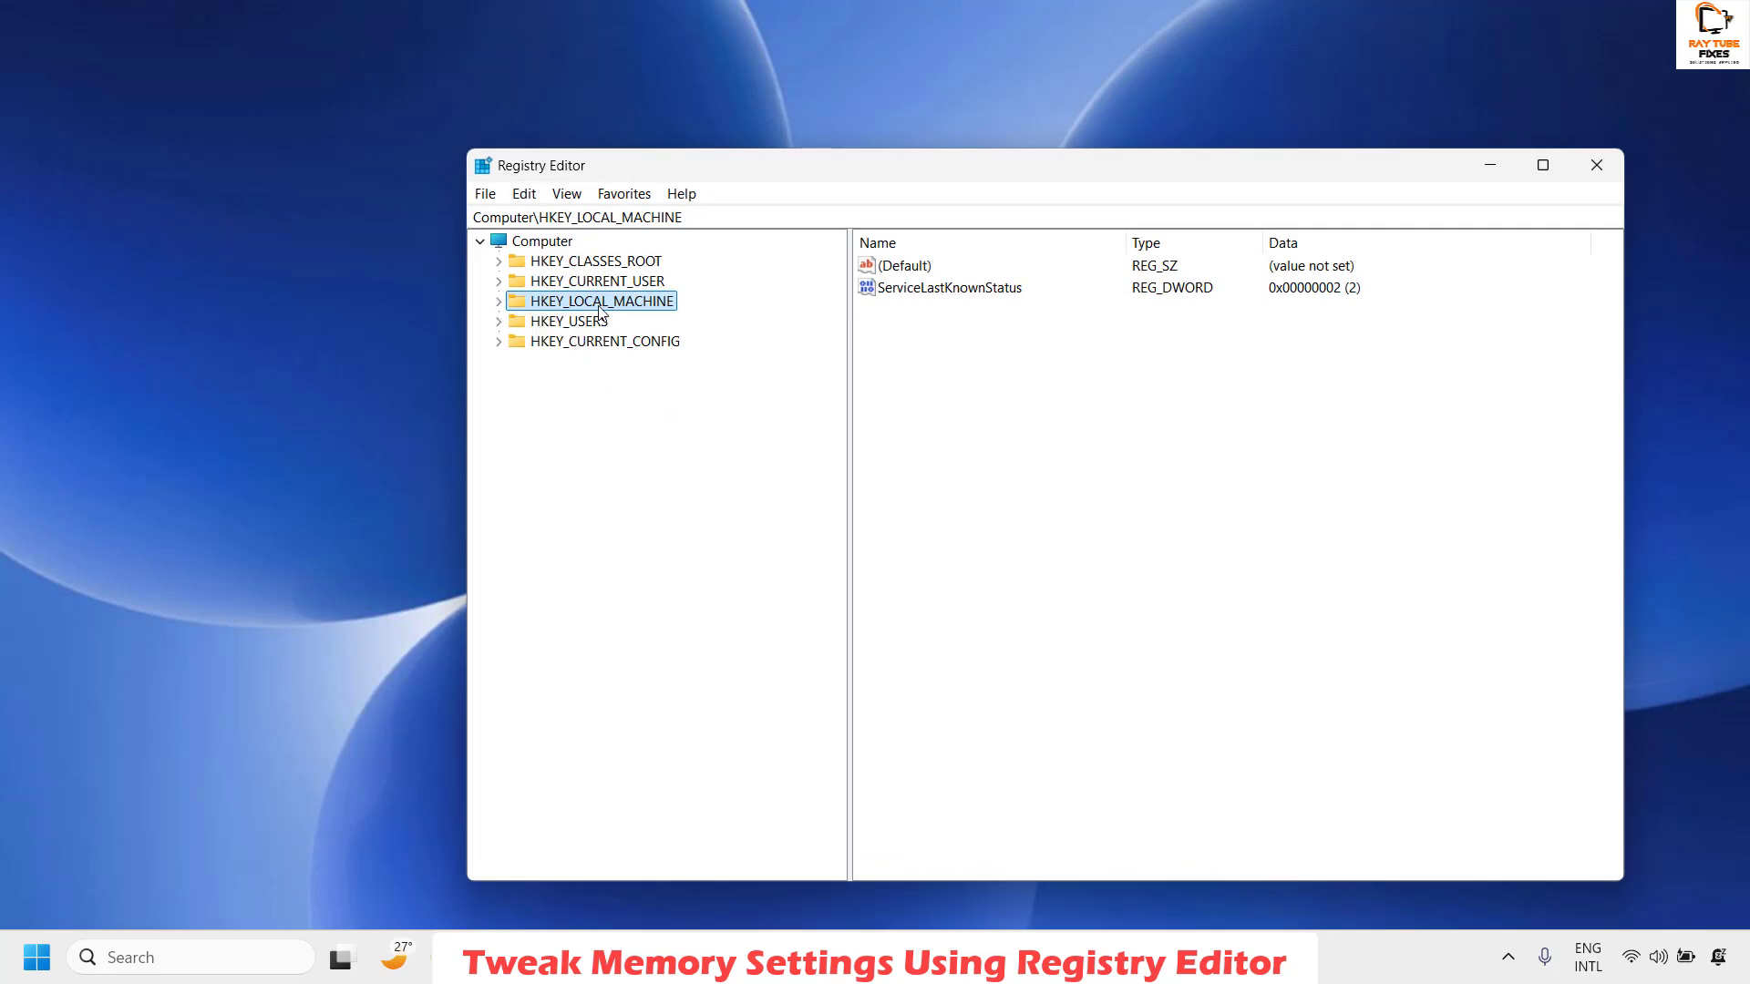
drag(967, 166, 985, 155)
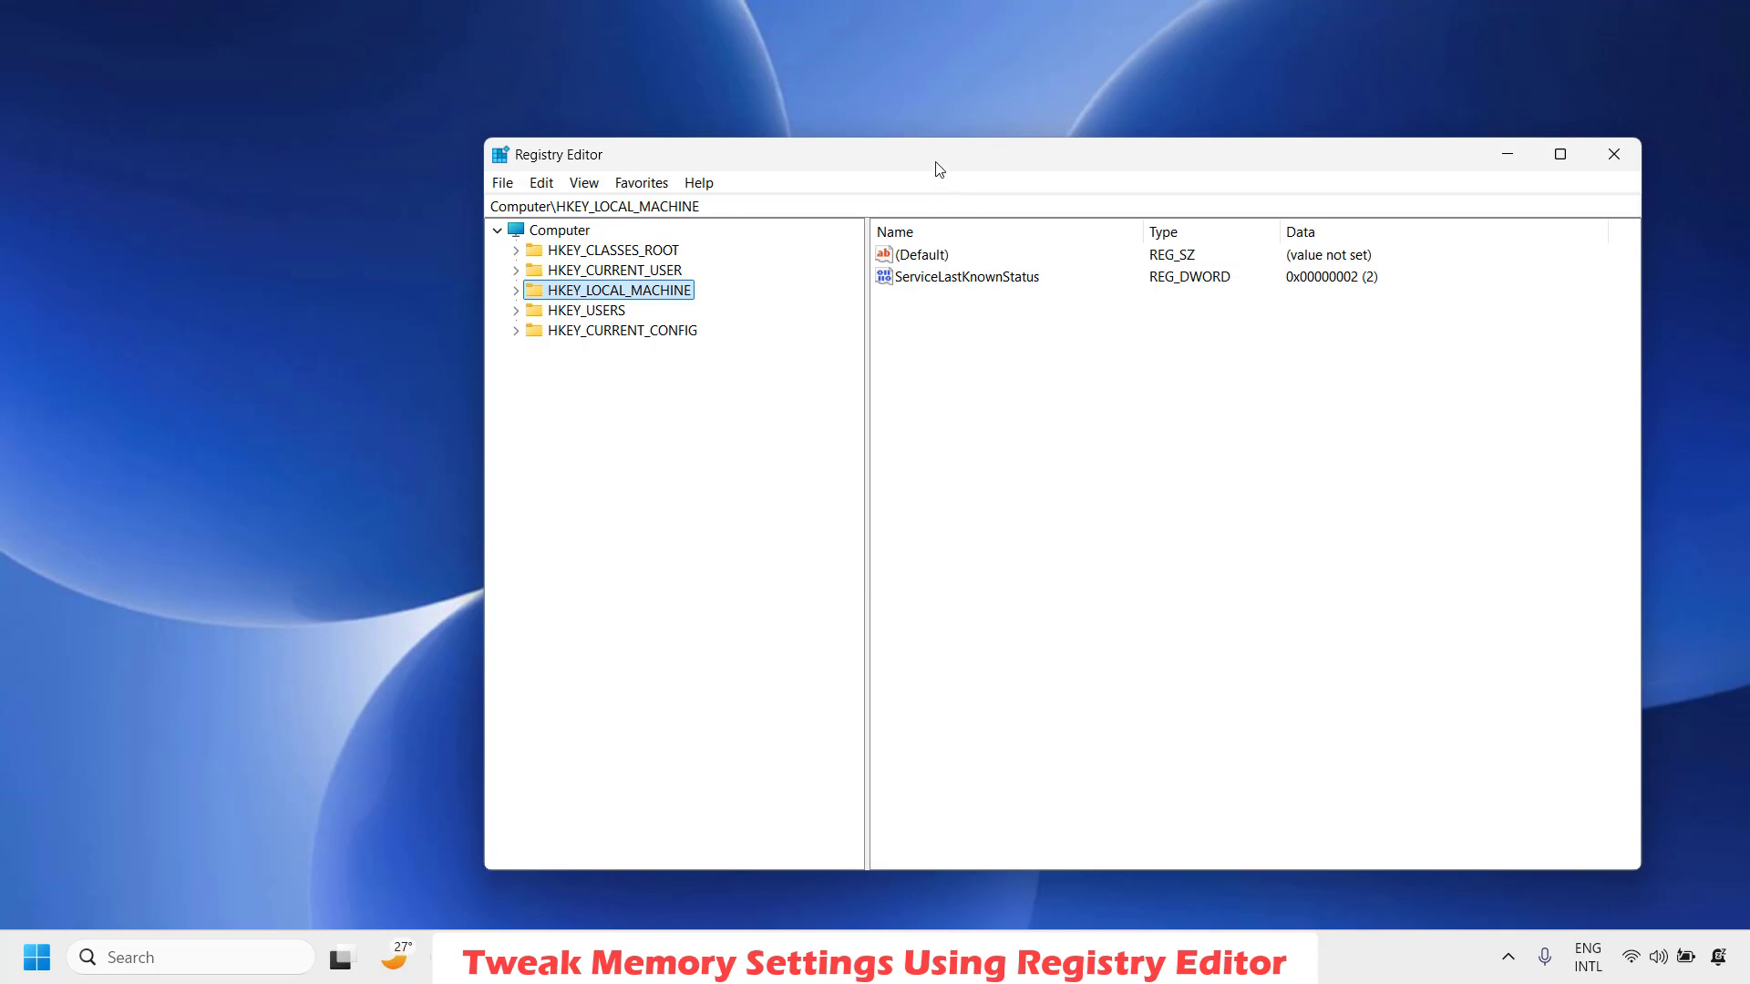
drag(935, 164, 964, 98)
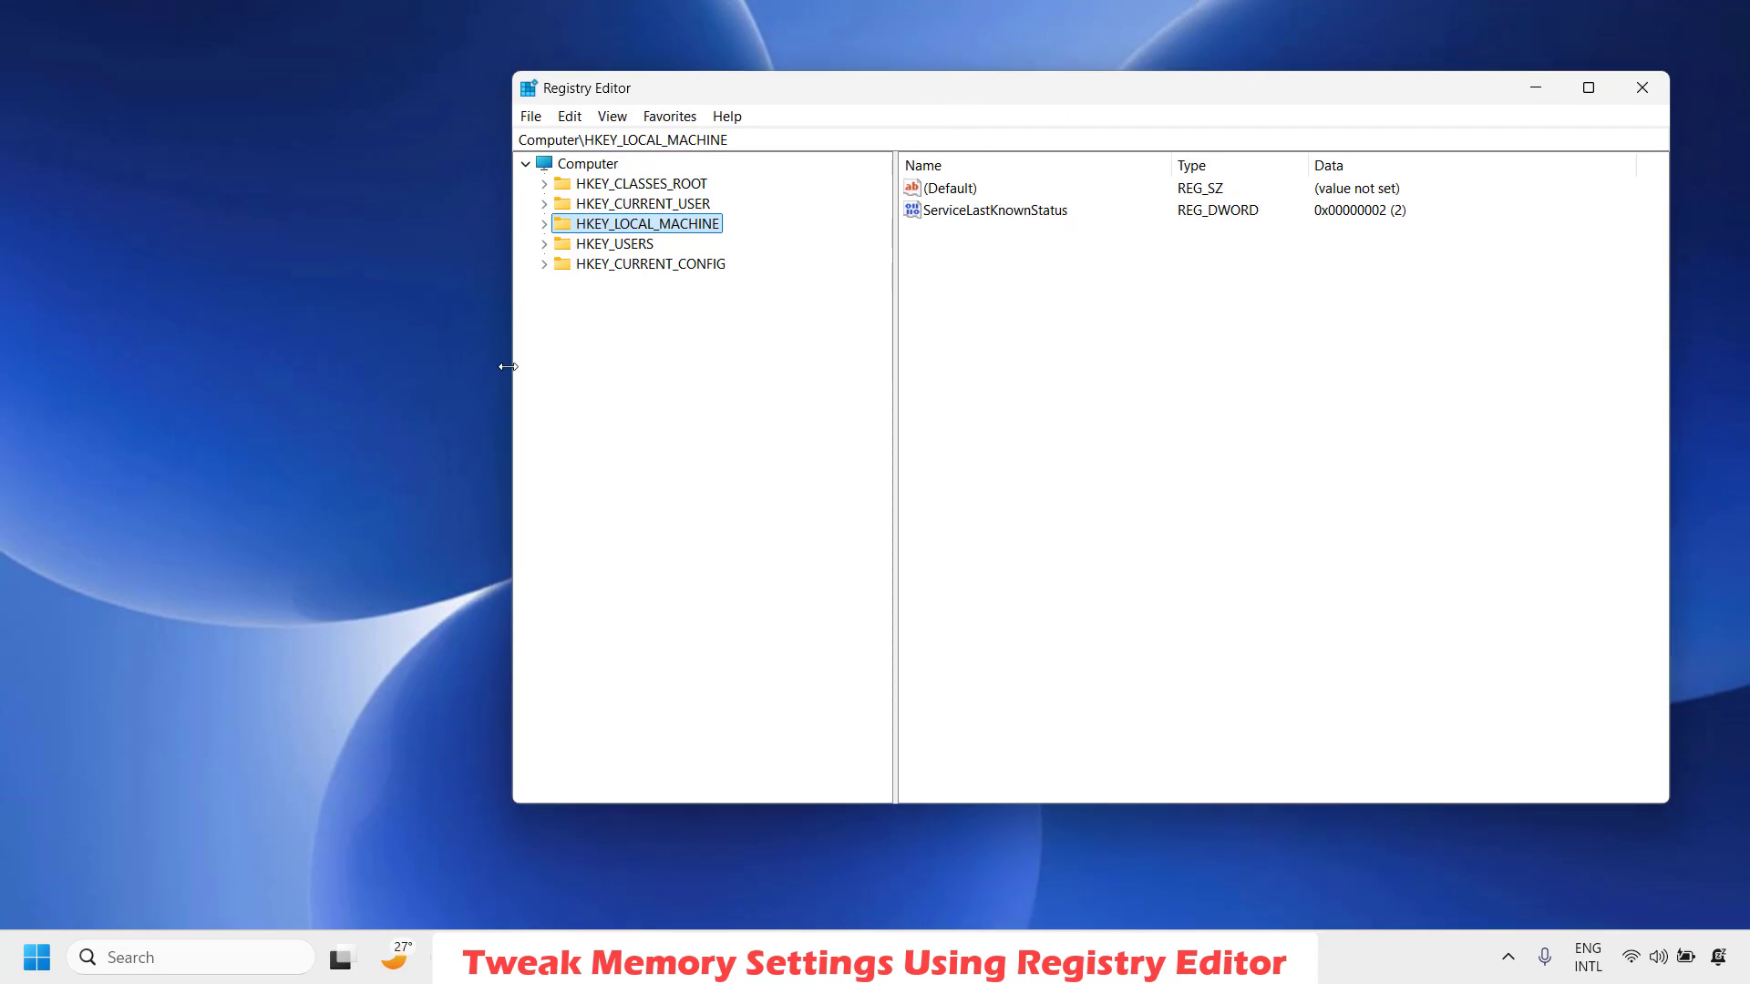
drag(508, 365, 367, 364)
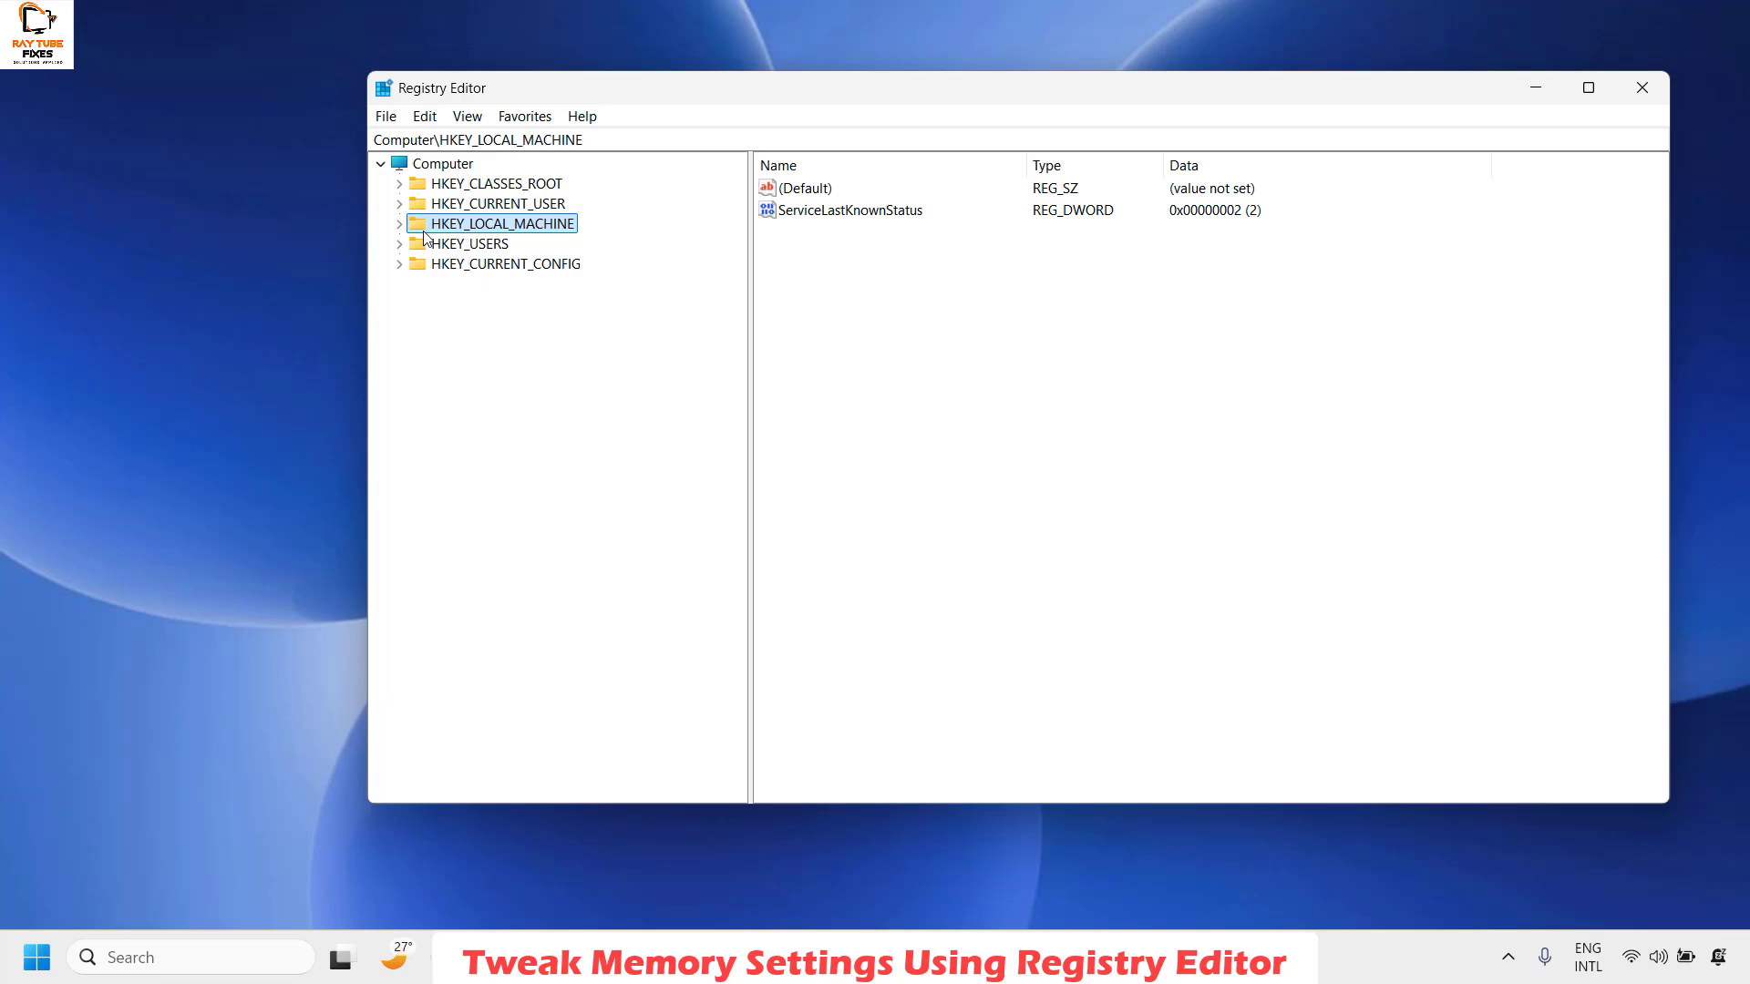
Expand the registry tree down to HKEY_LOCAL_MACHINE\SYSTEM\CurrentControlSet\Control
click(399, 203)
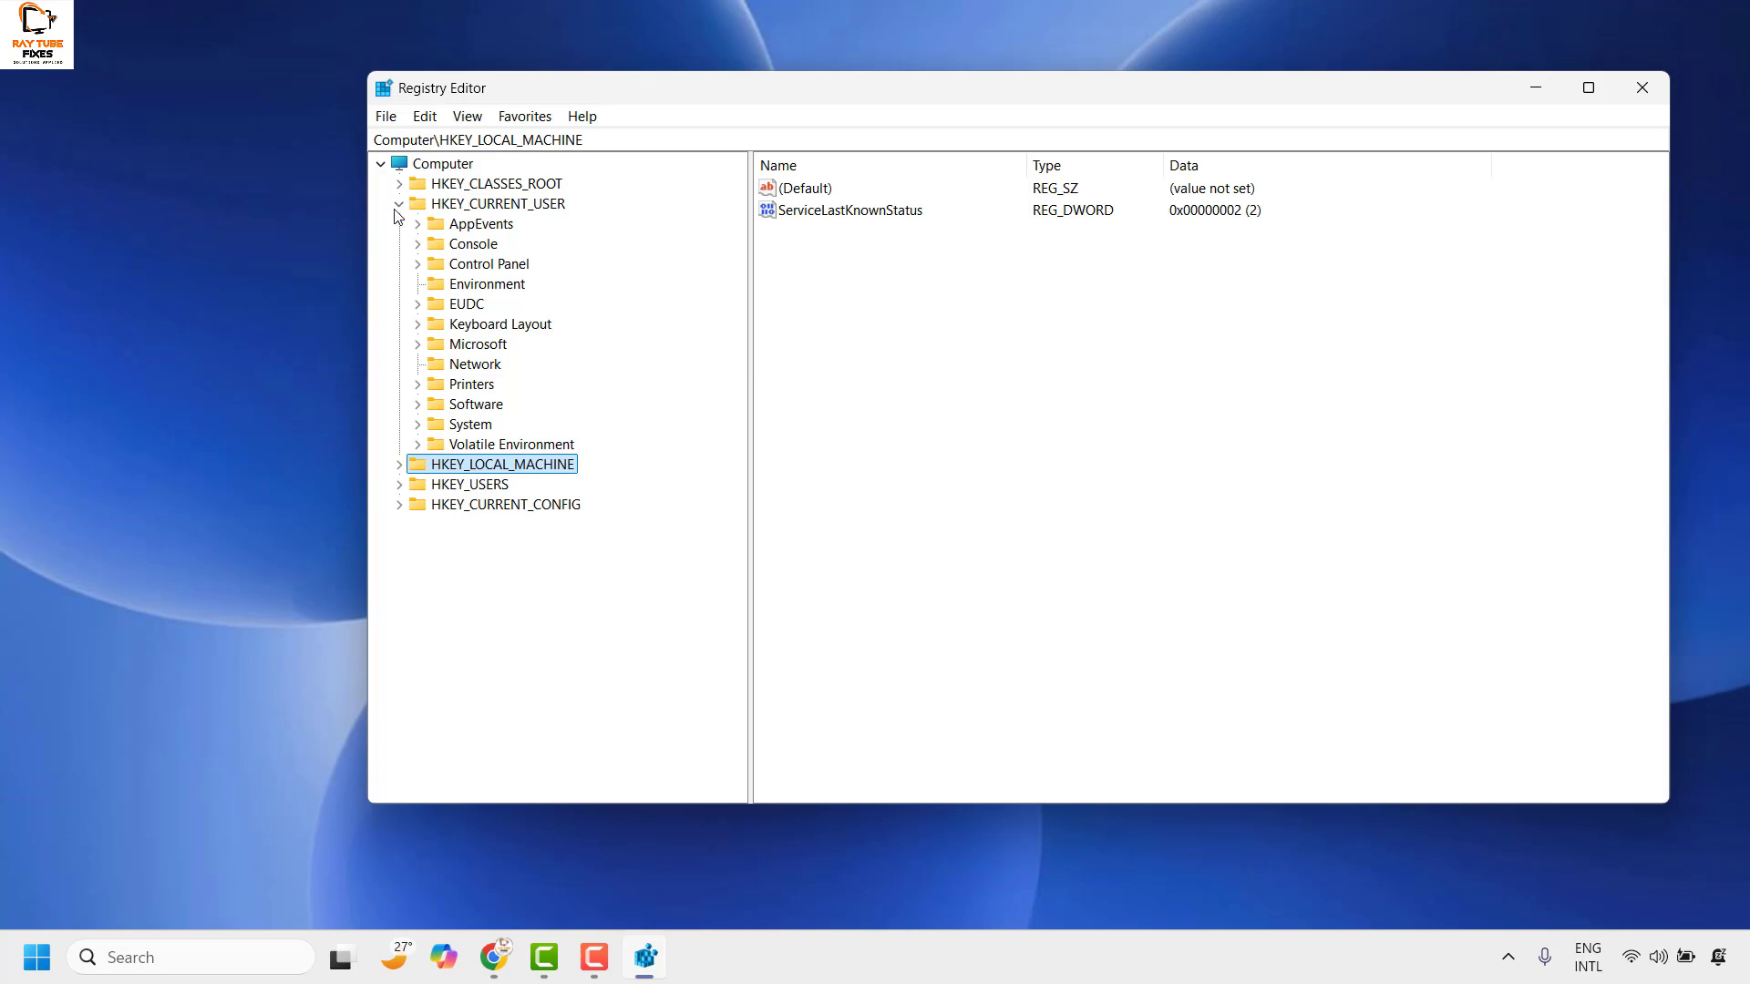
click(399, 204)
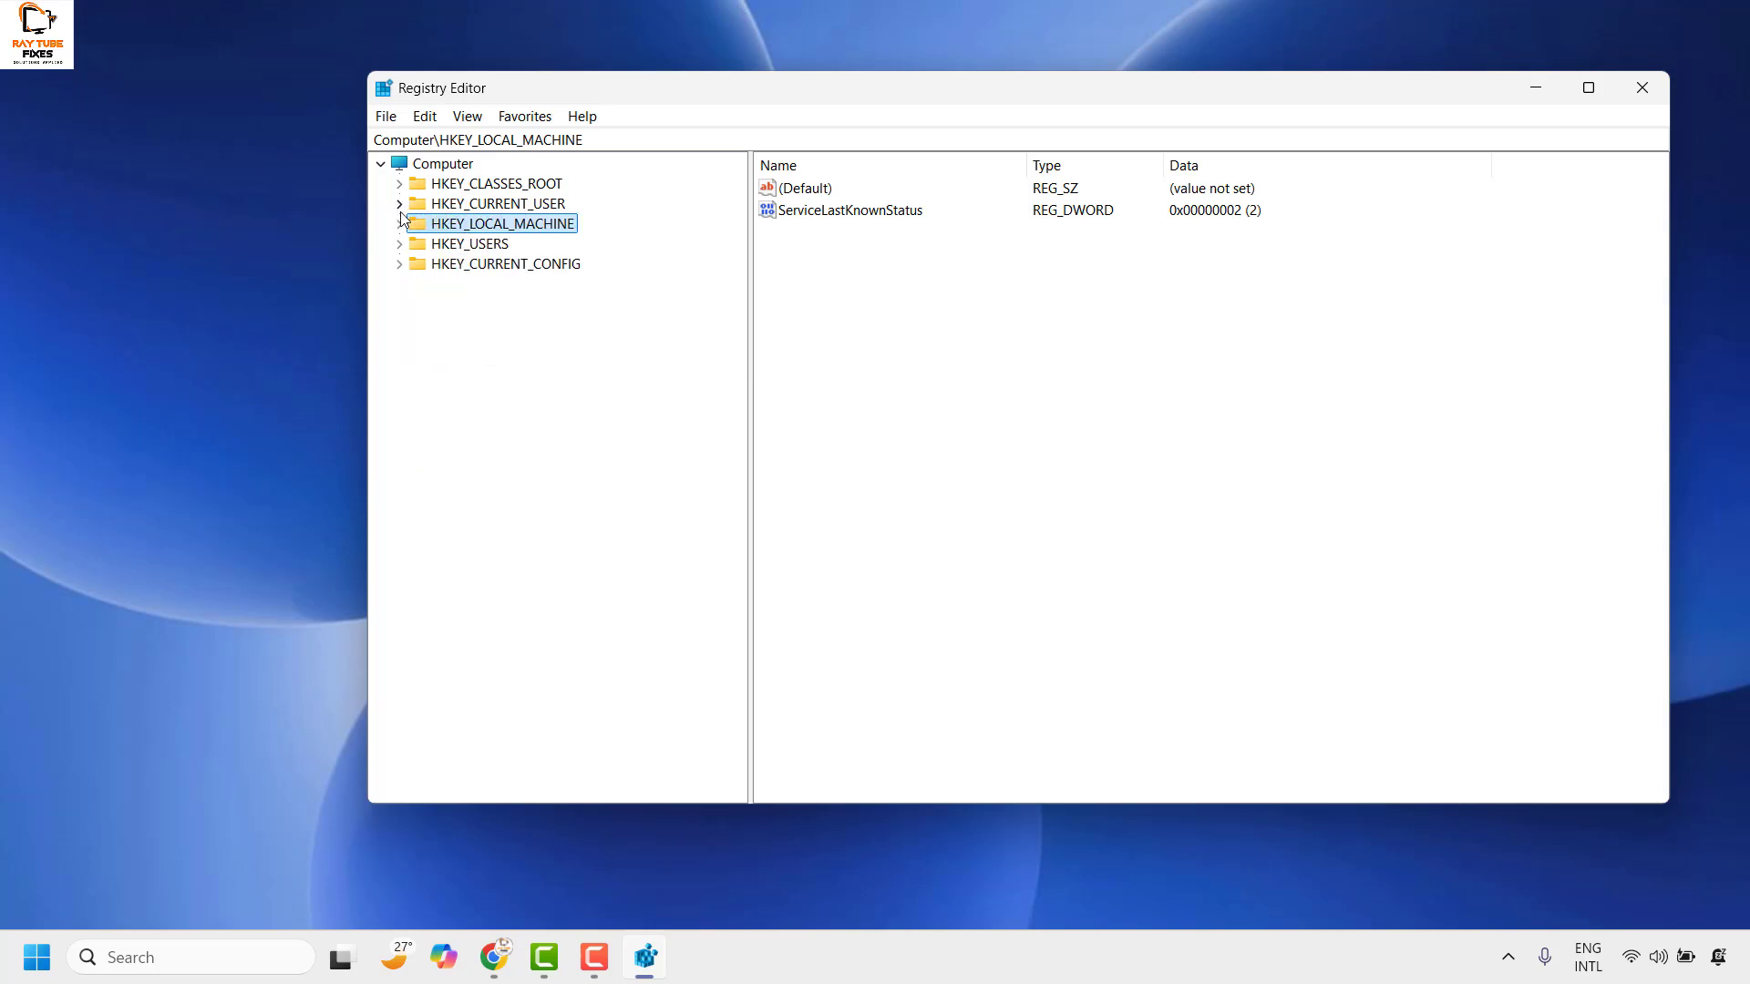
click(399, 223)
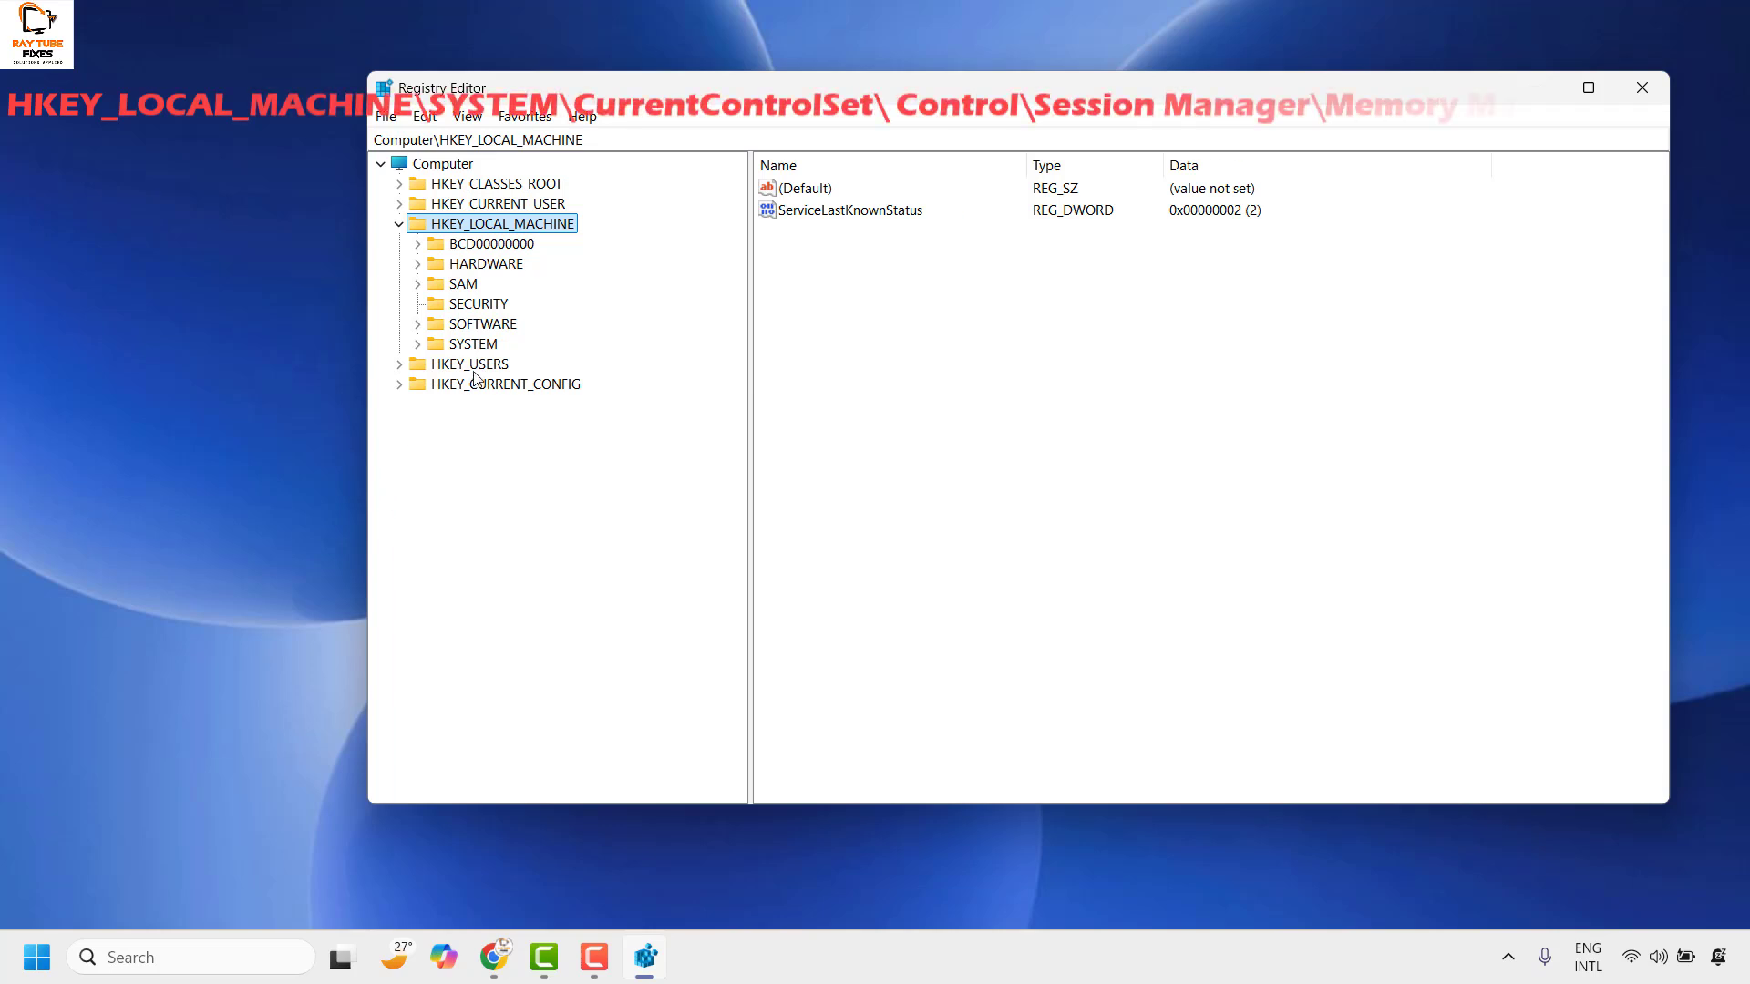
click(418, 347)
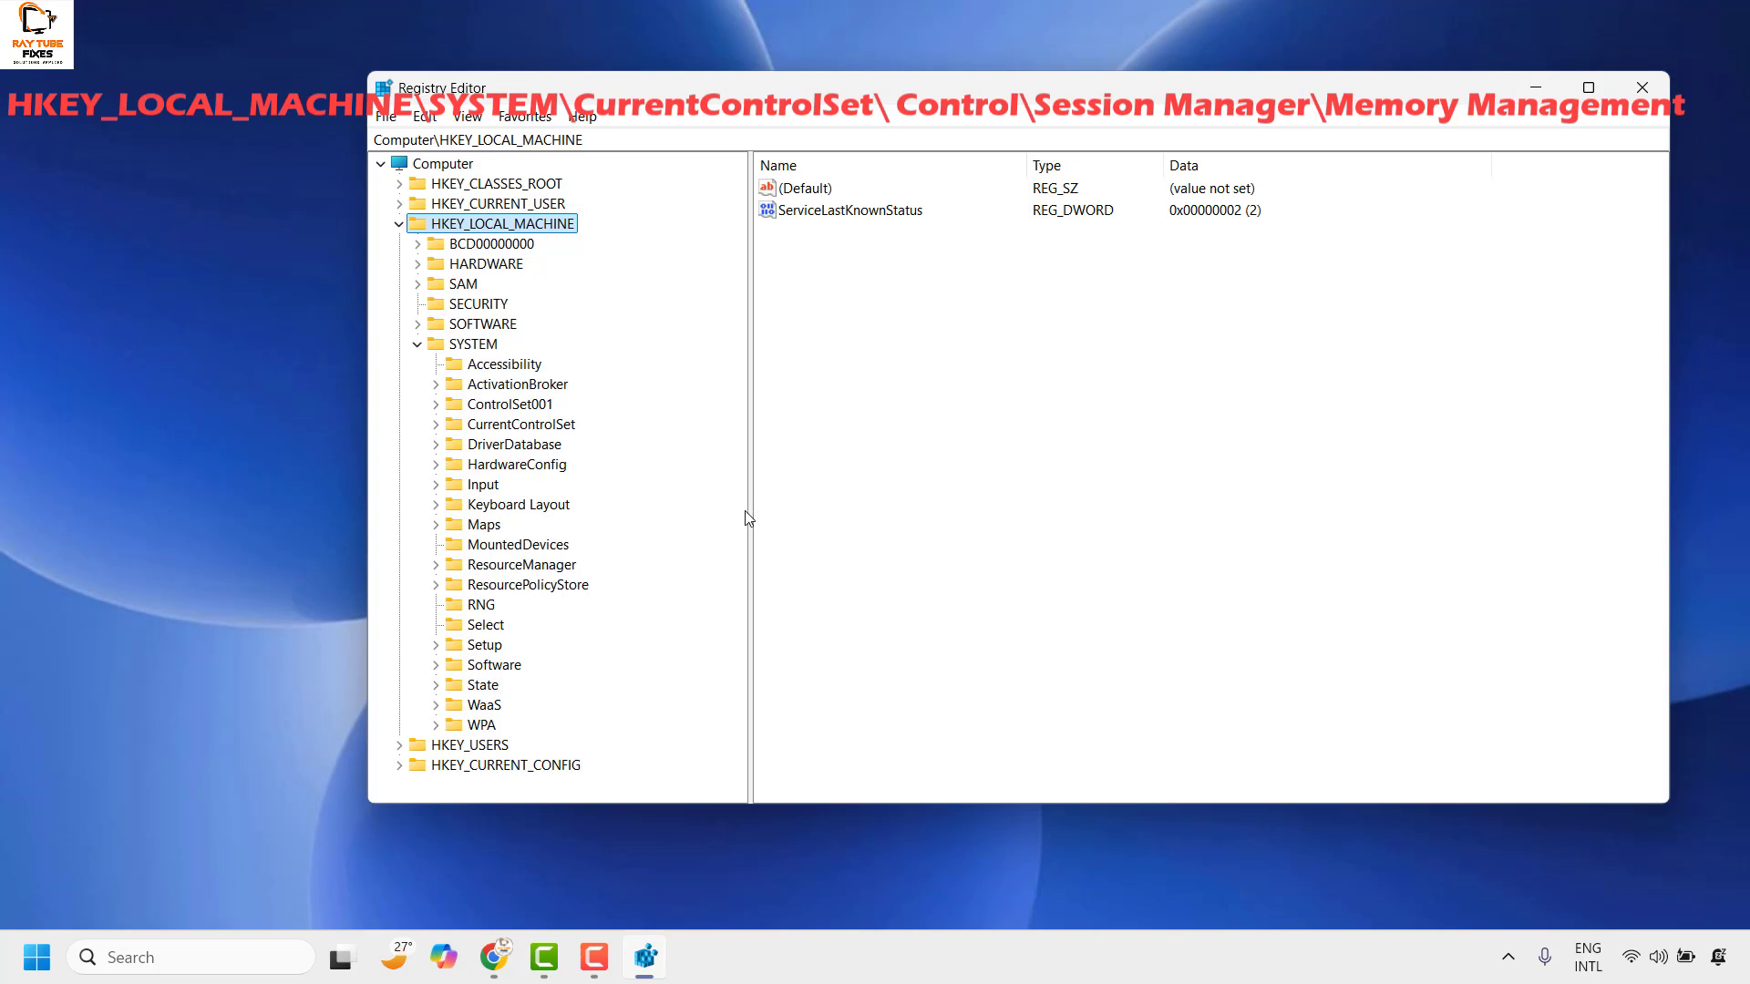
click(435, 424)
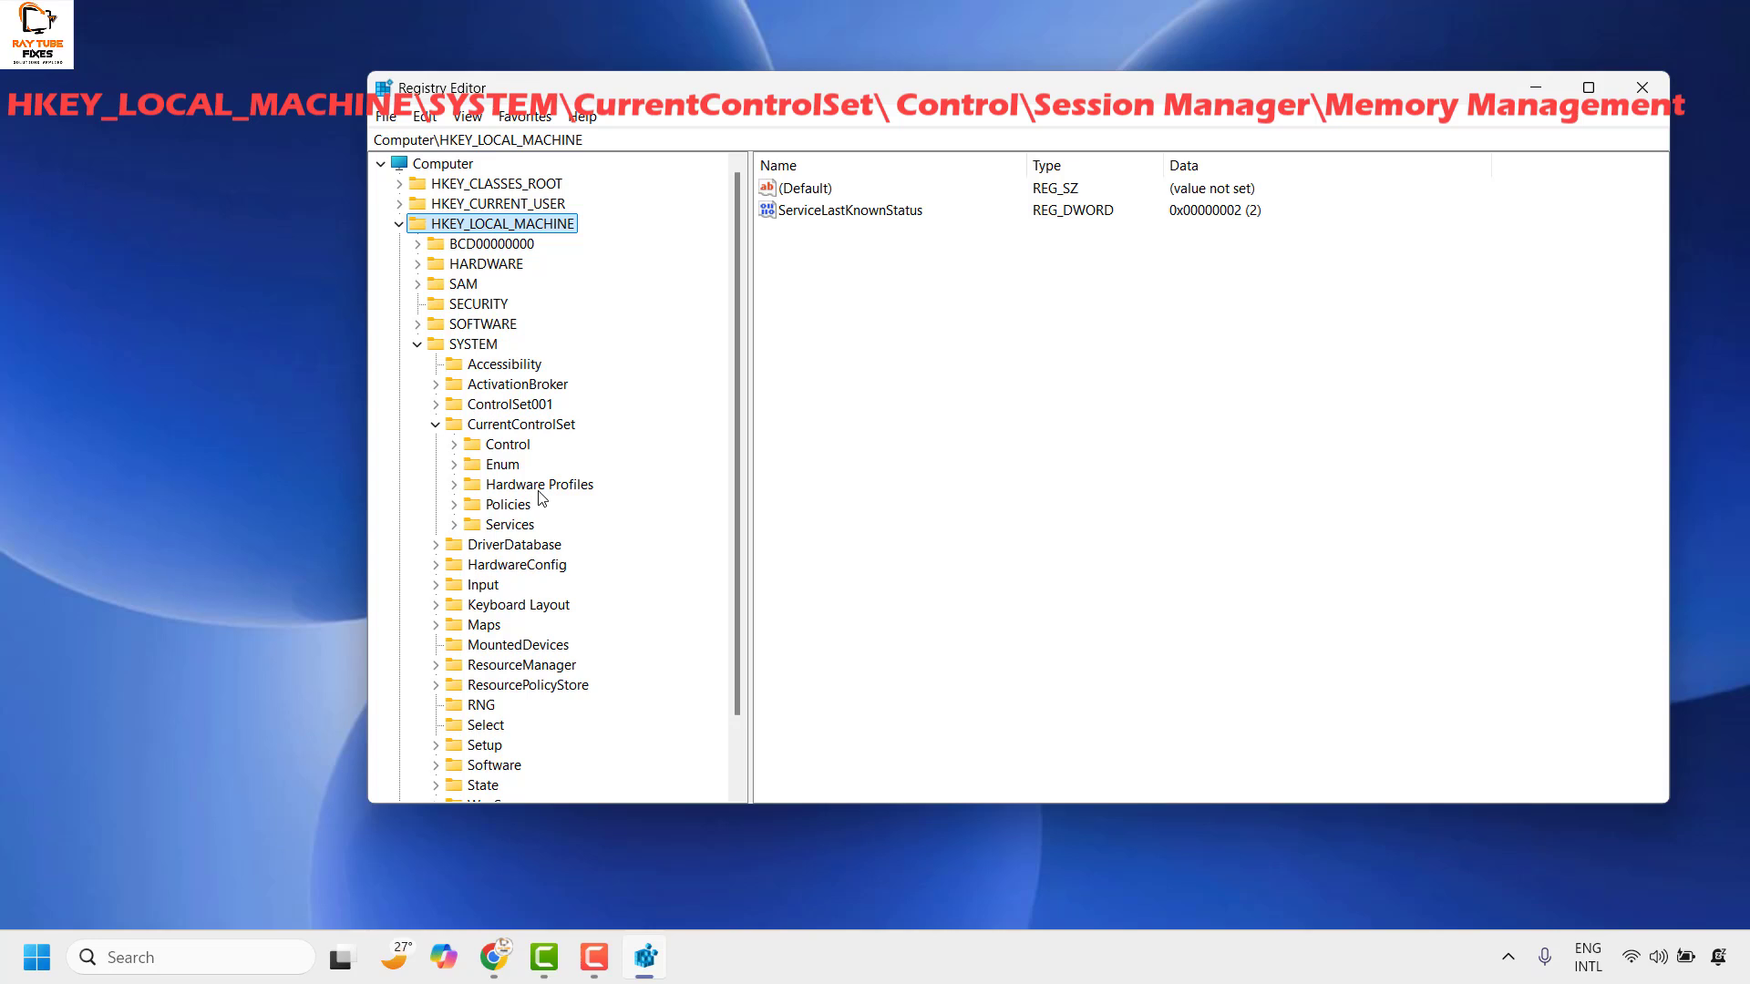
click(454, 446)
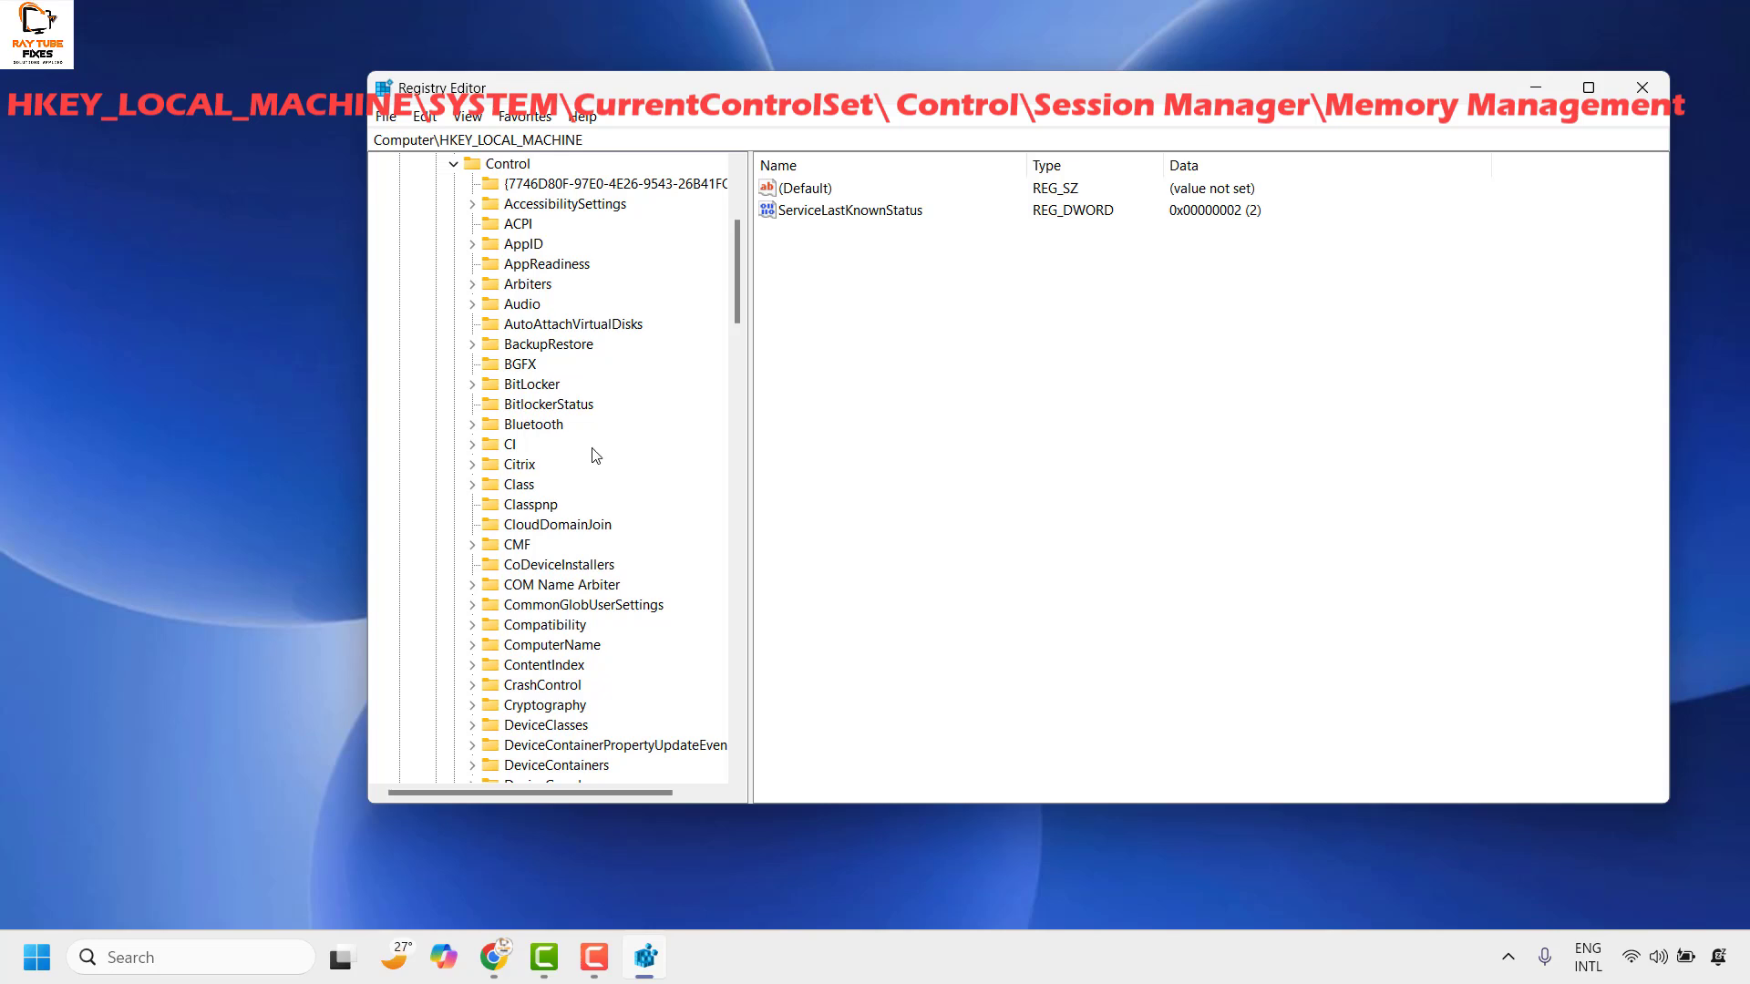
Expand Session Manager under the Control key and select its Memory Management subkey
scroll(594, 454, down, 1)
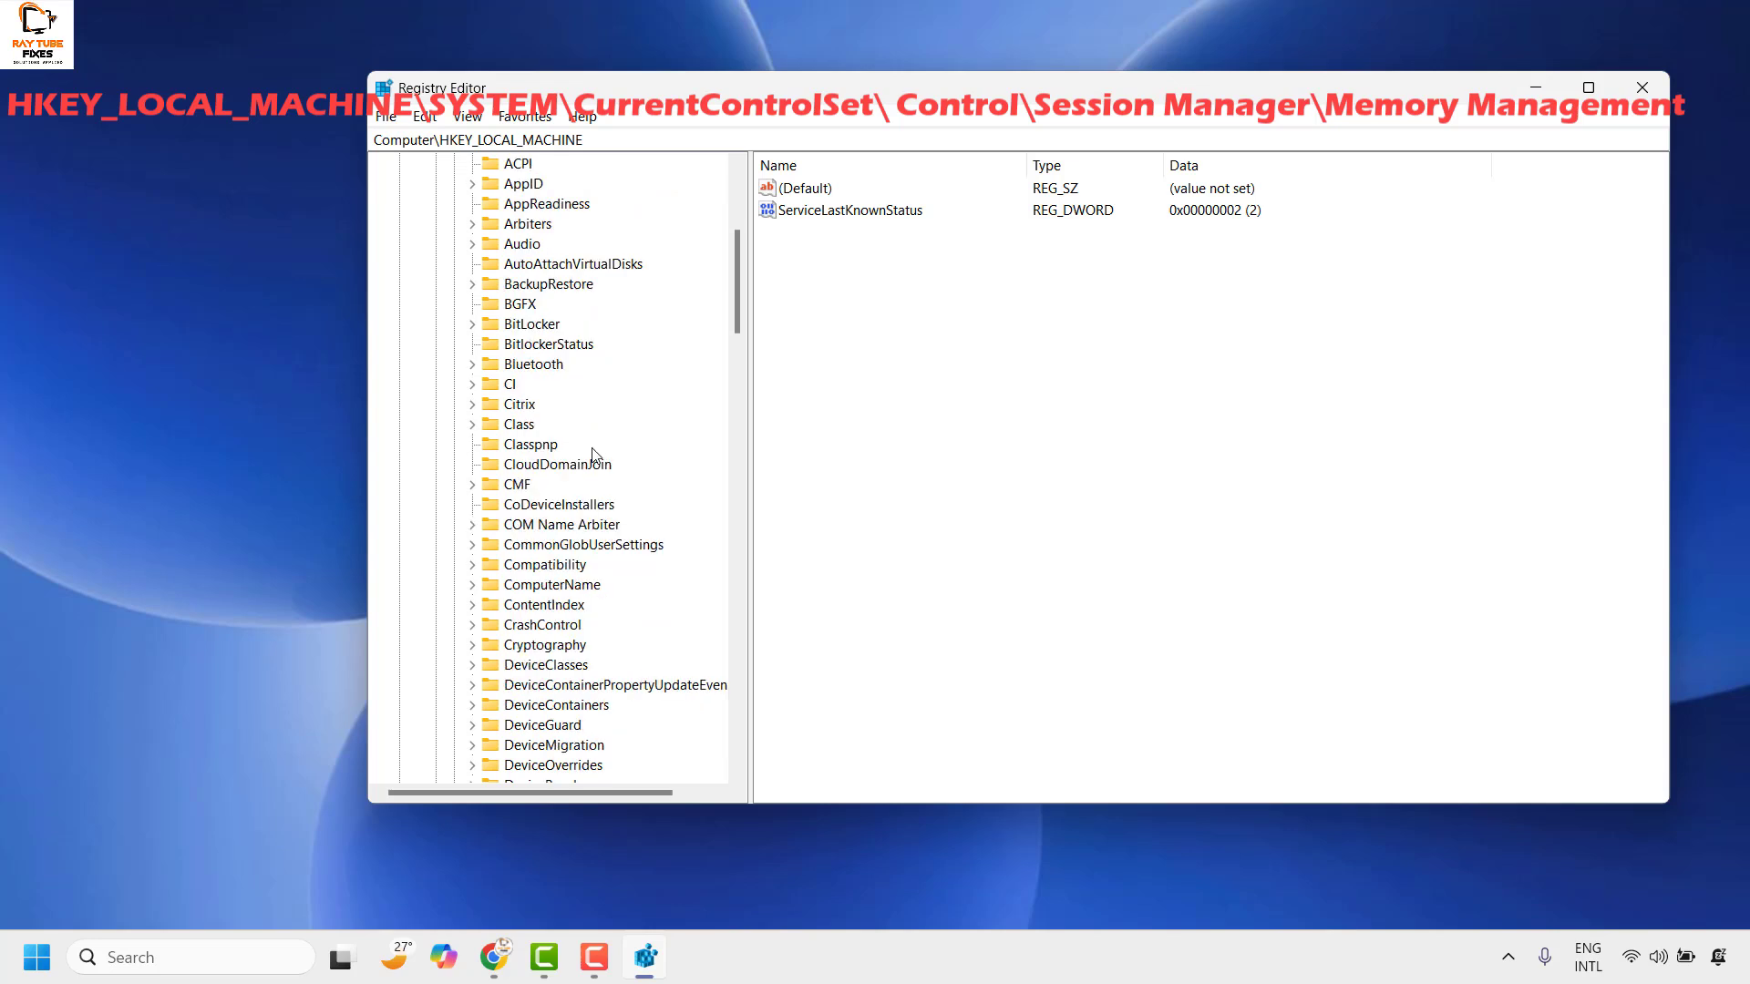
scroll(594, 454, up, 1)
scroll(594, 454, down, 6)
scroll(595, 454, down, 15)
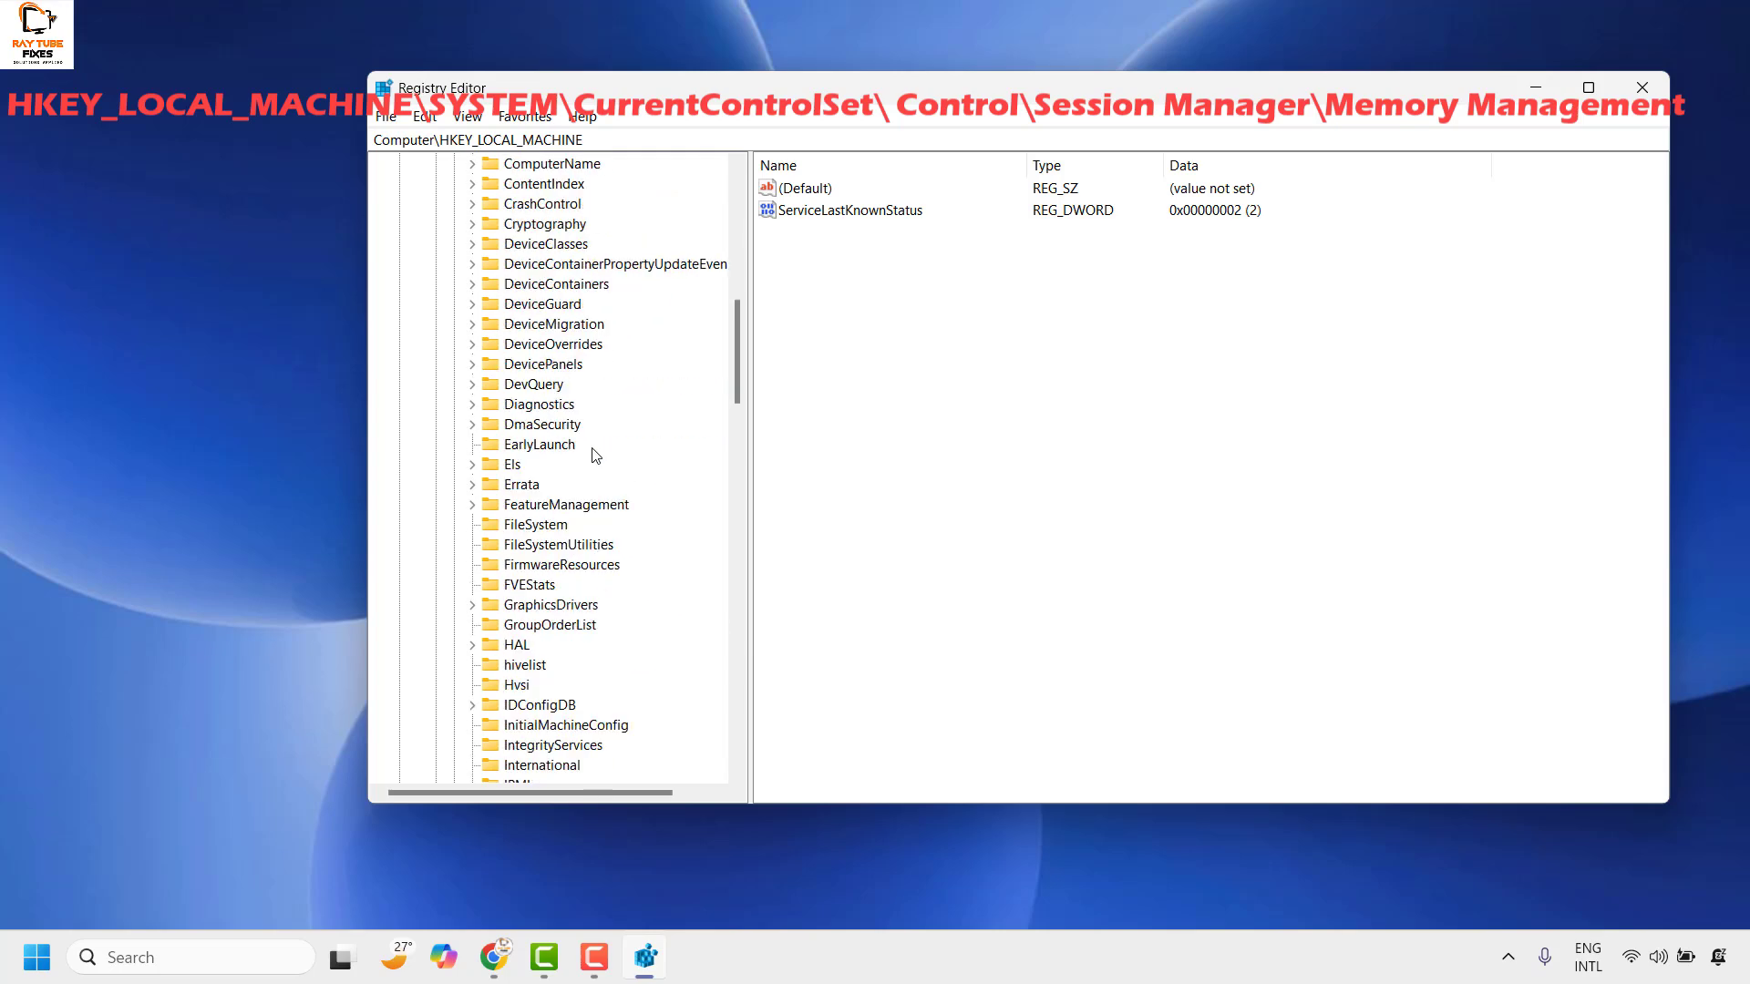
scroll(595, 454, down, 3)
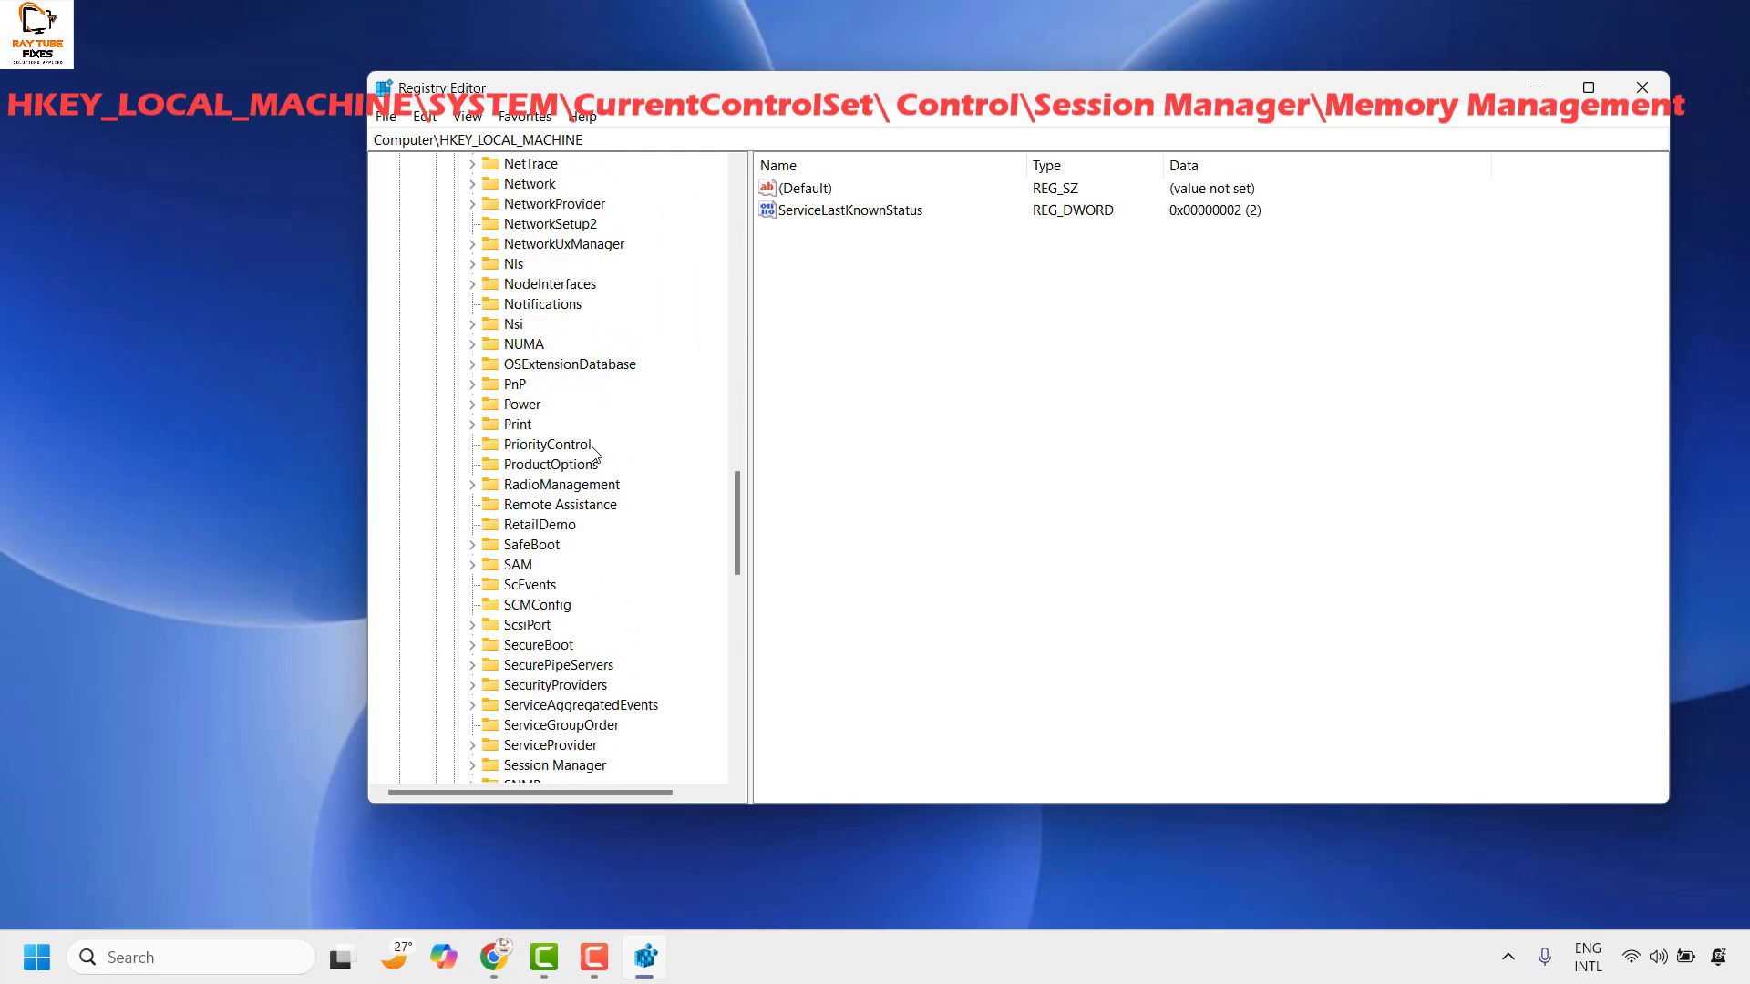
scroll(559, 674, down, 2)
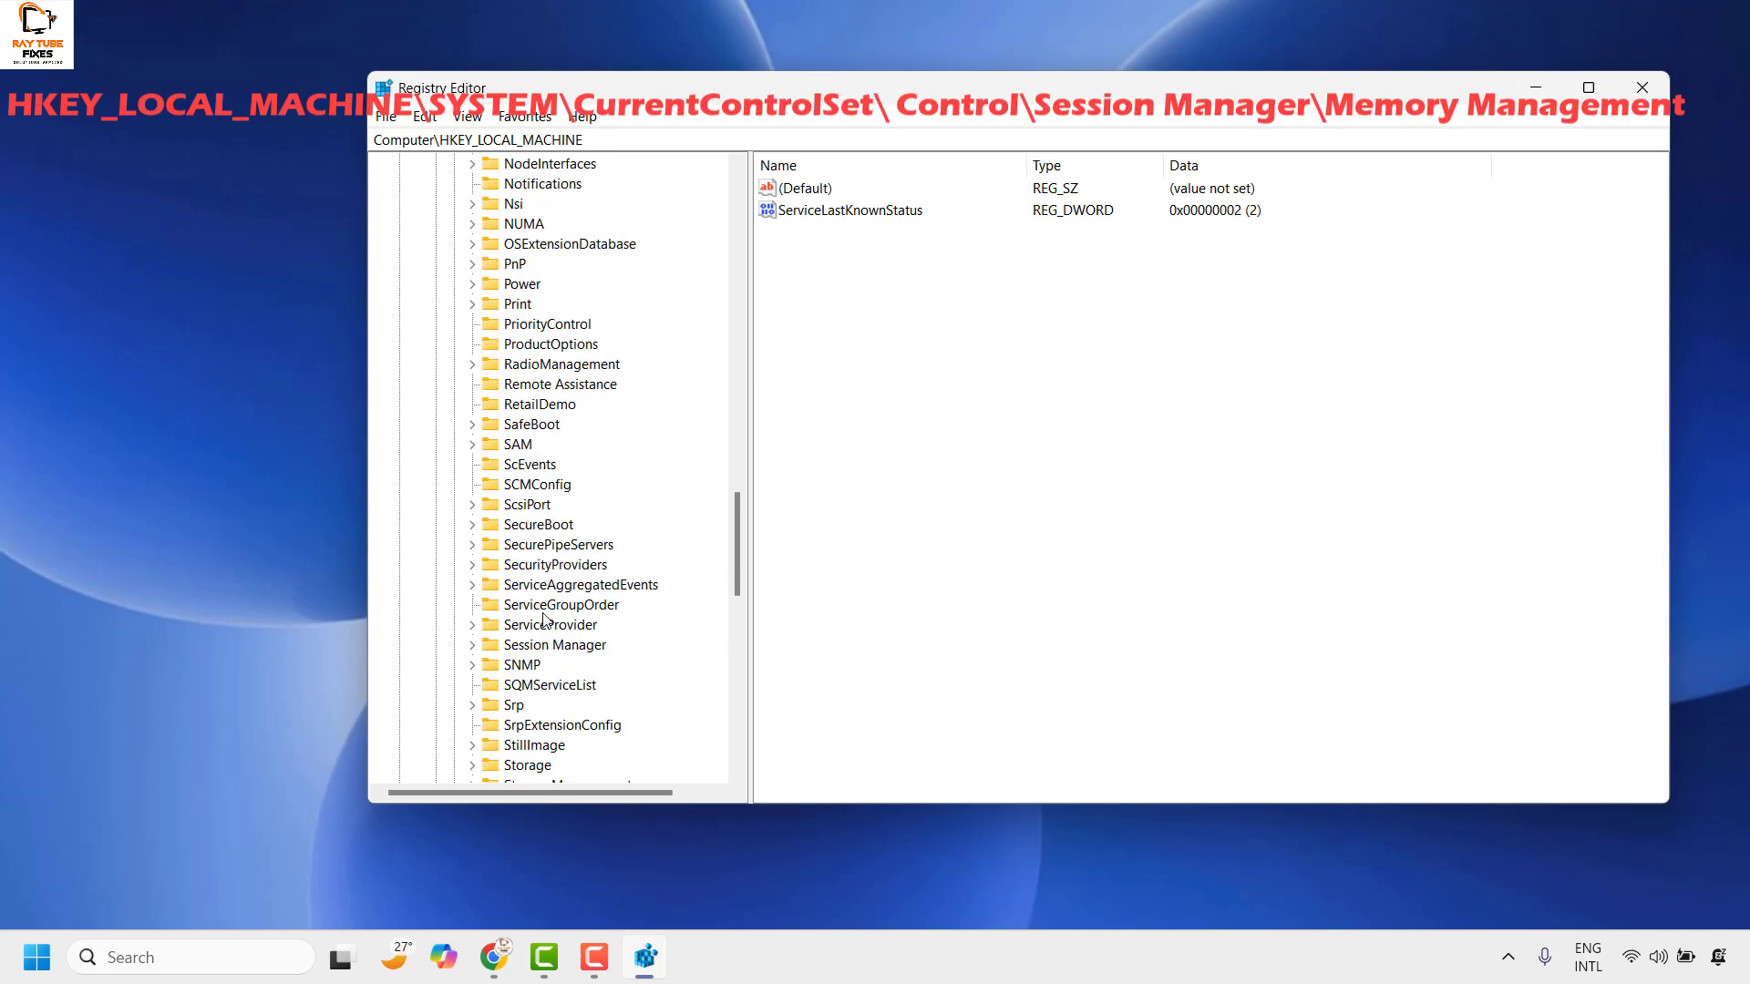
click(472, 645)
scroll(619, 642, down, 2)
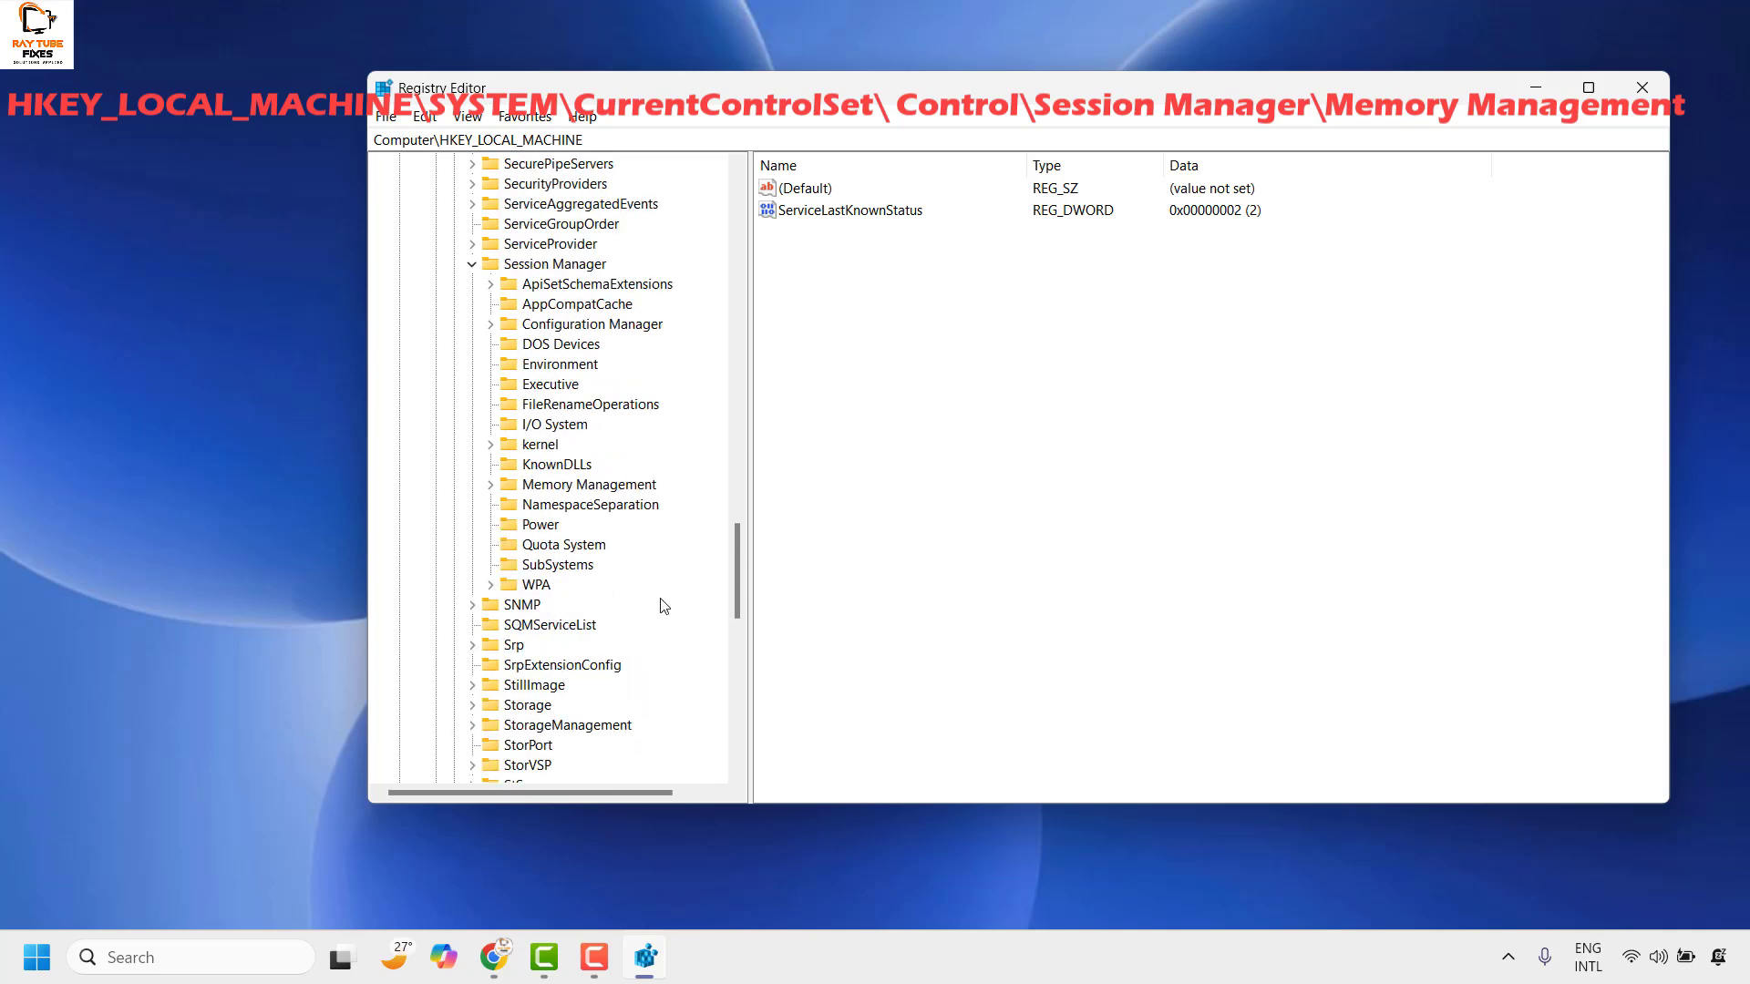
click(583, 488)
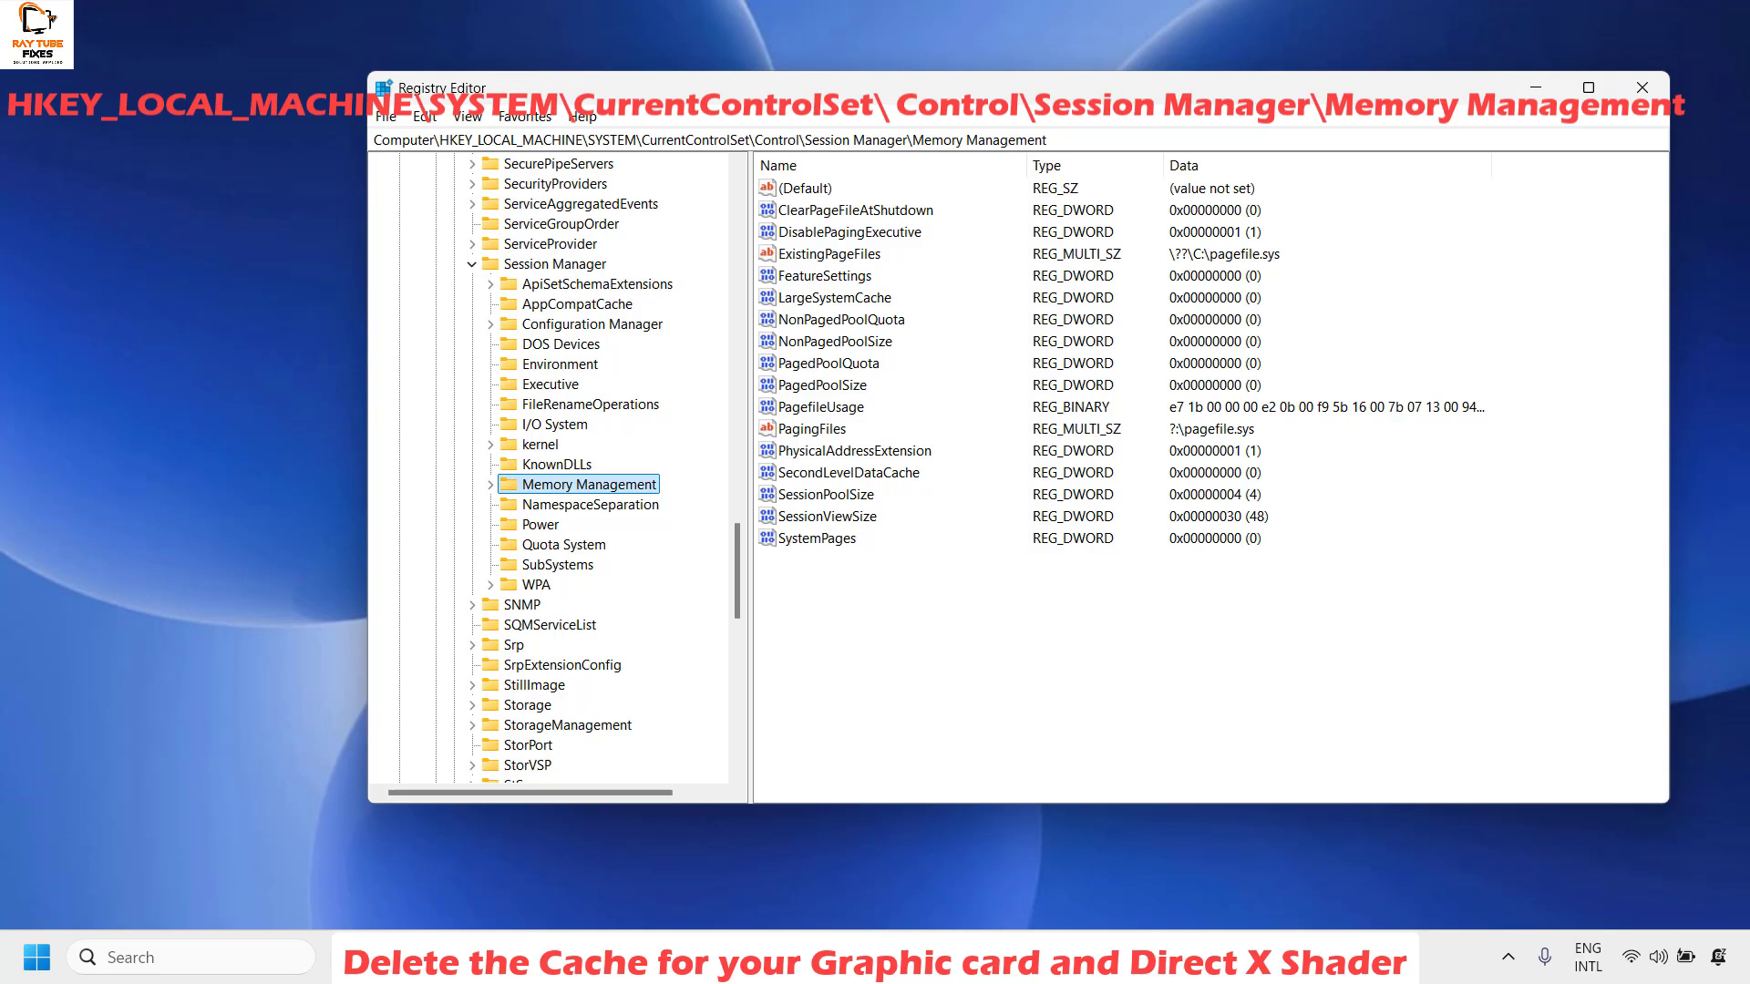
Create a DWORD (32-bit) value named PoolUsageMaximum in the Memory Management key
right_click(613, 486)
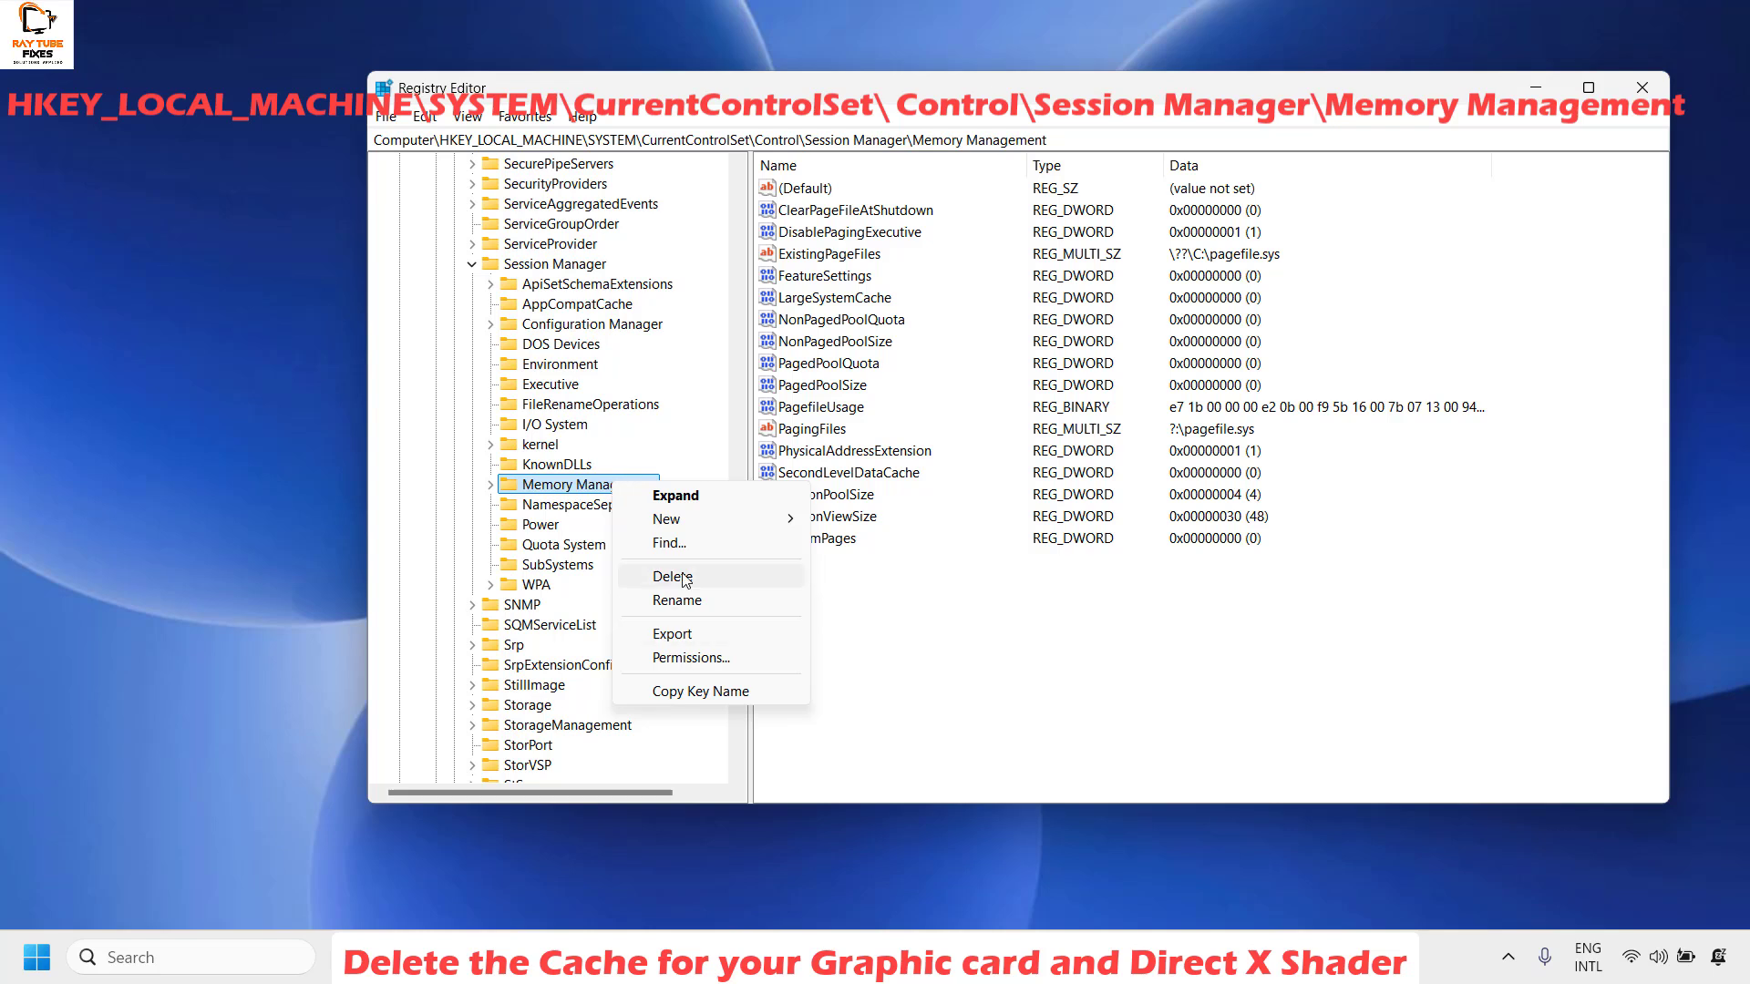
mouse_move(775, 520)
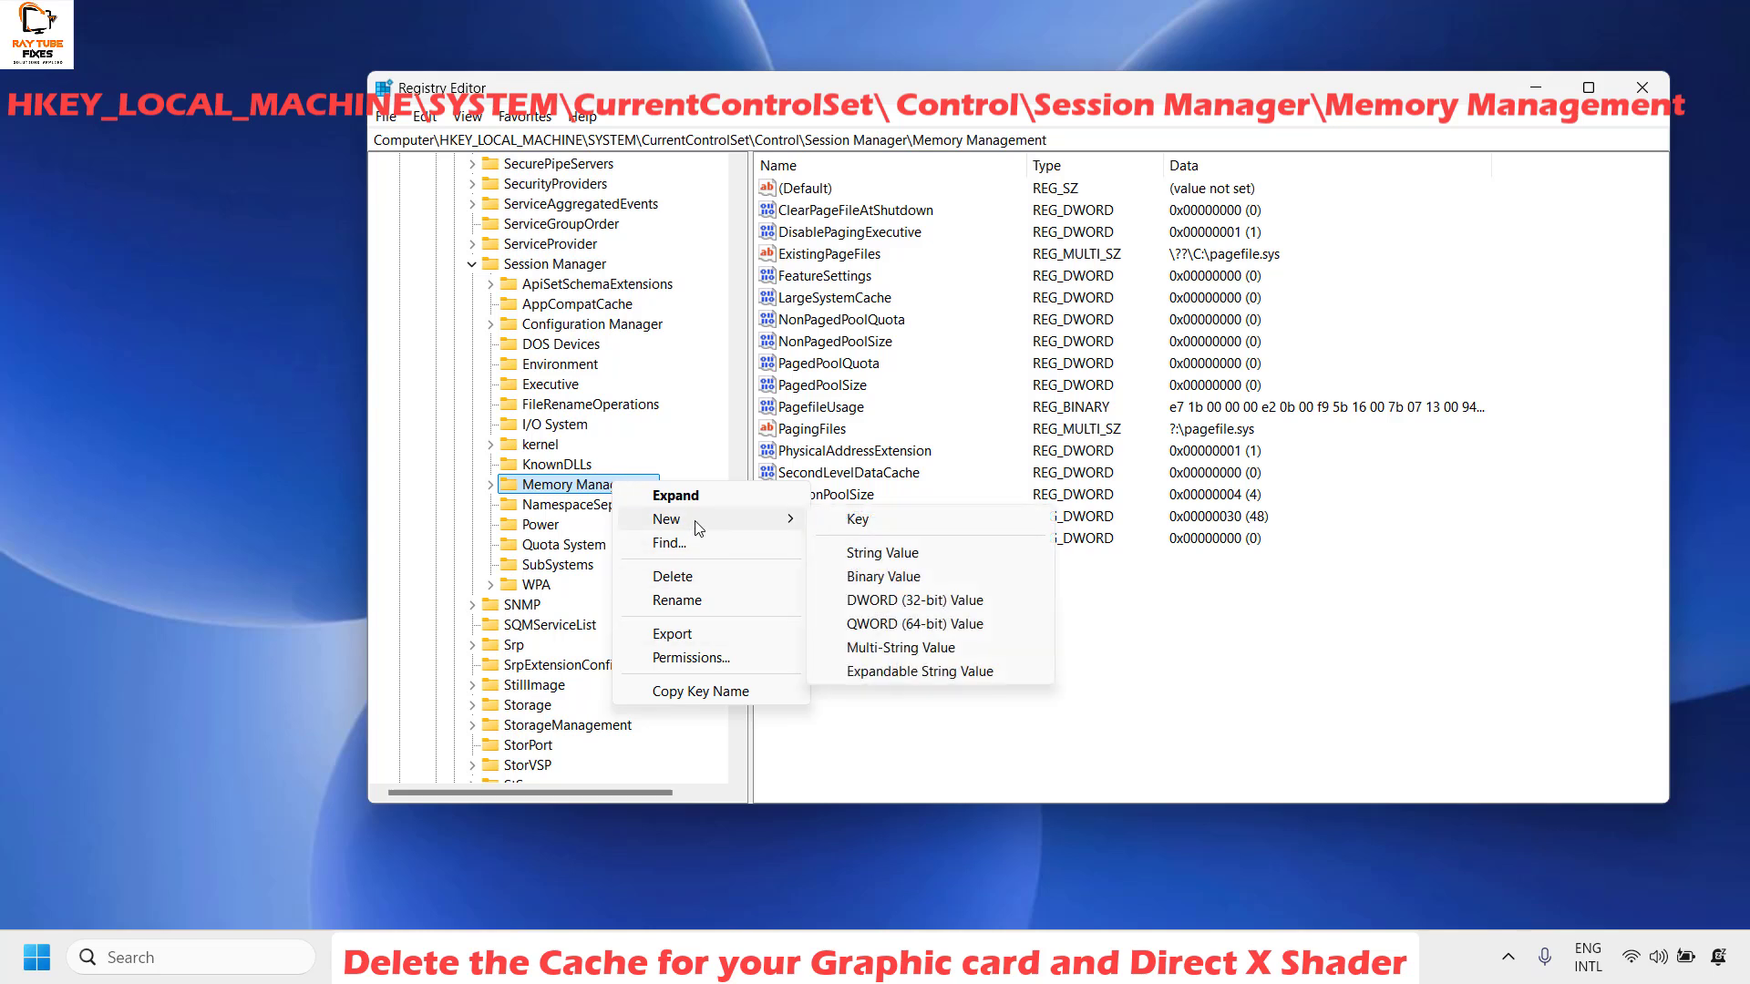
click(915, 599)
text(PoolUsageMaximum)
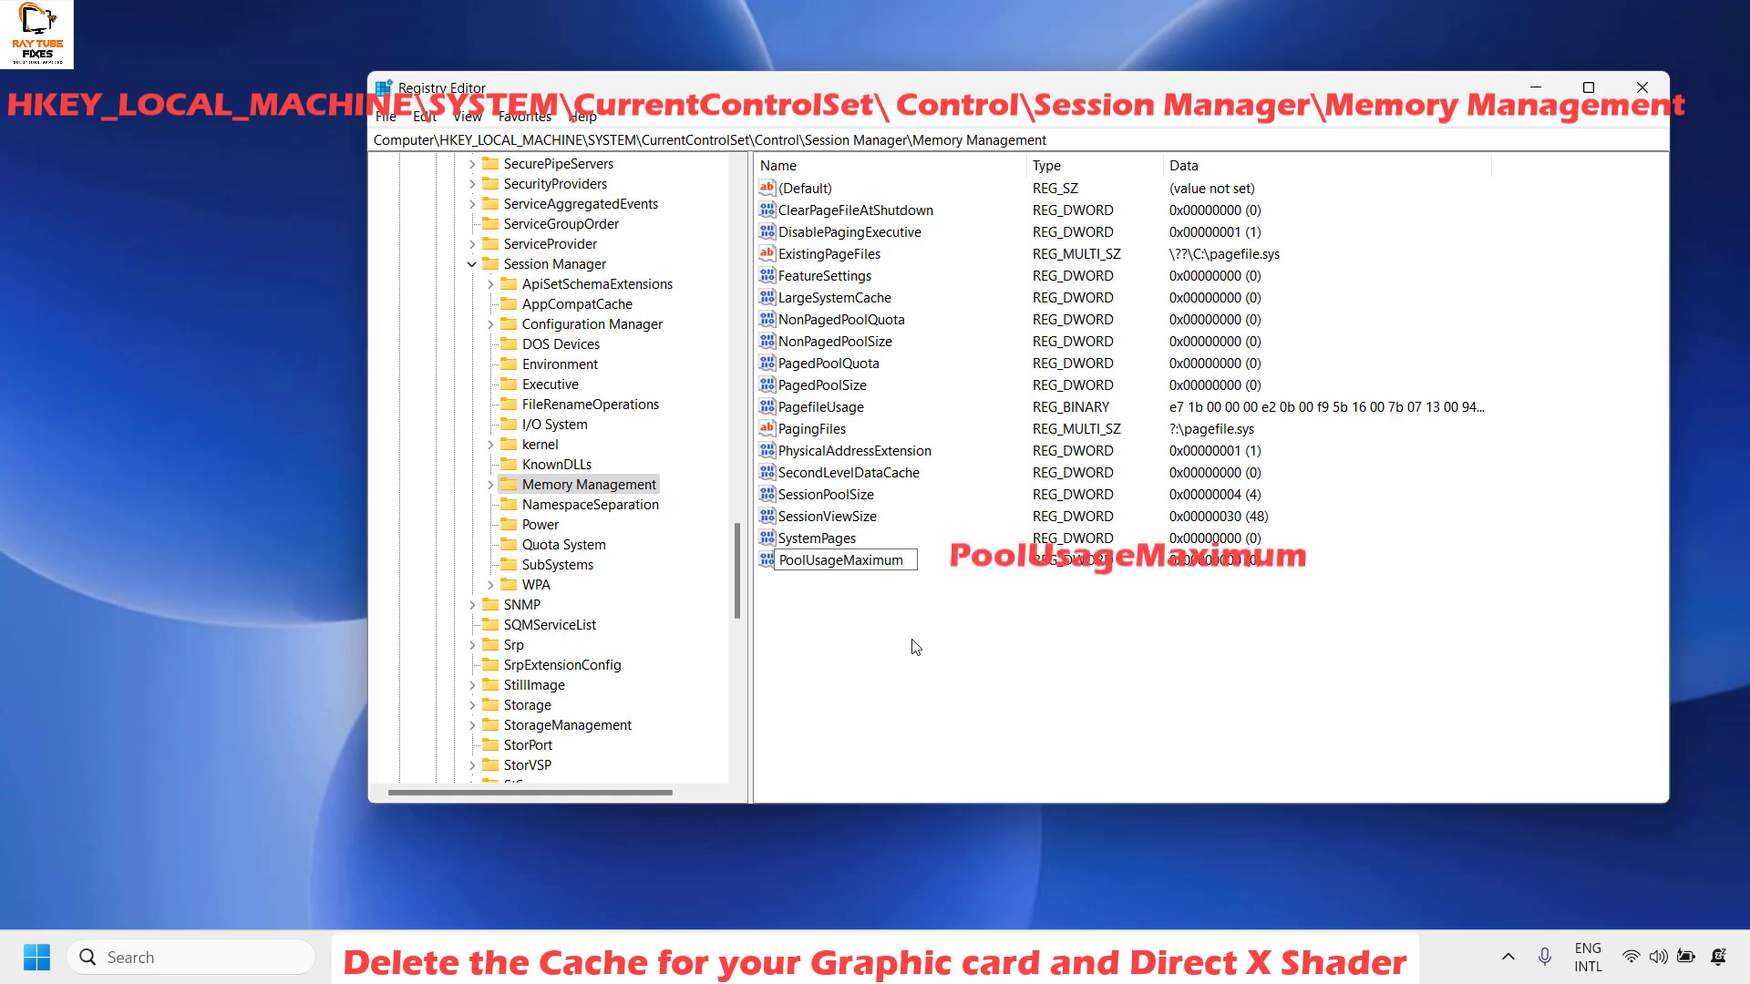
key(Return)
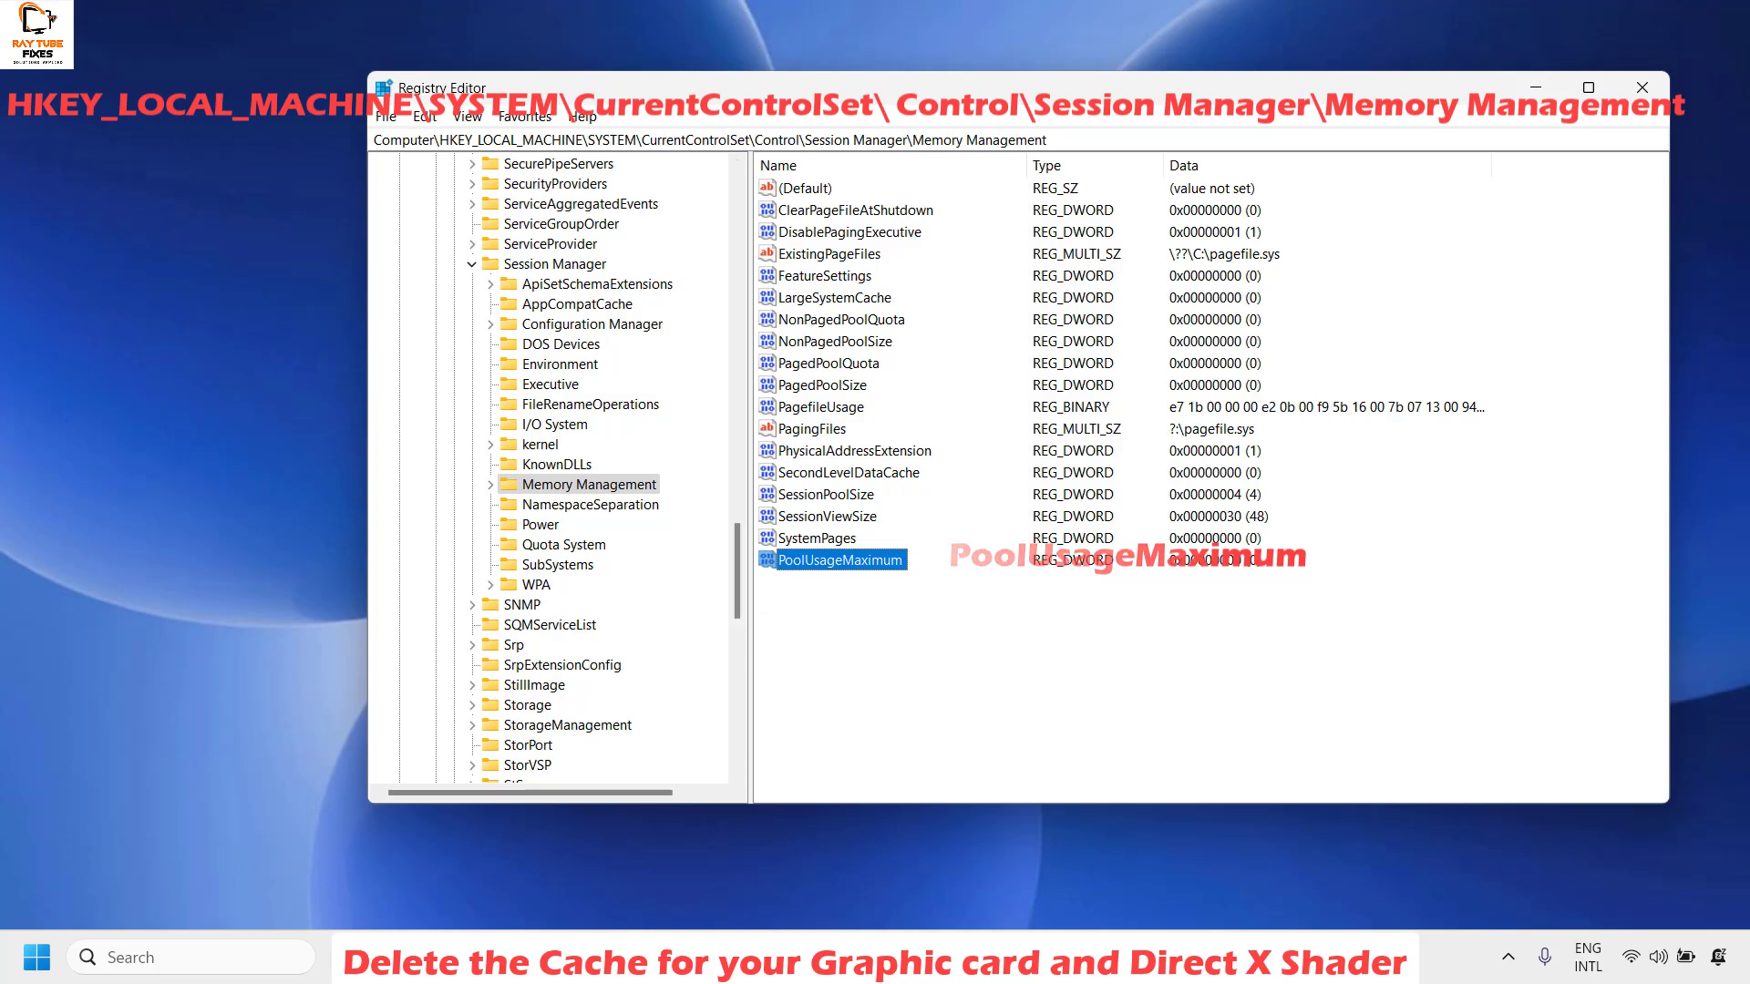
Set the PoolUsageMaximum value data to 60 with the decimal base
right_click(843, 561)
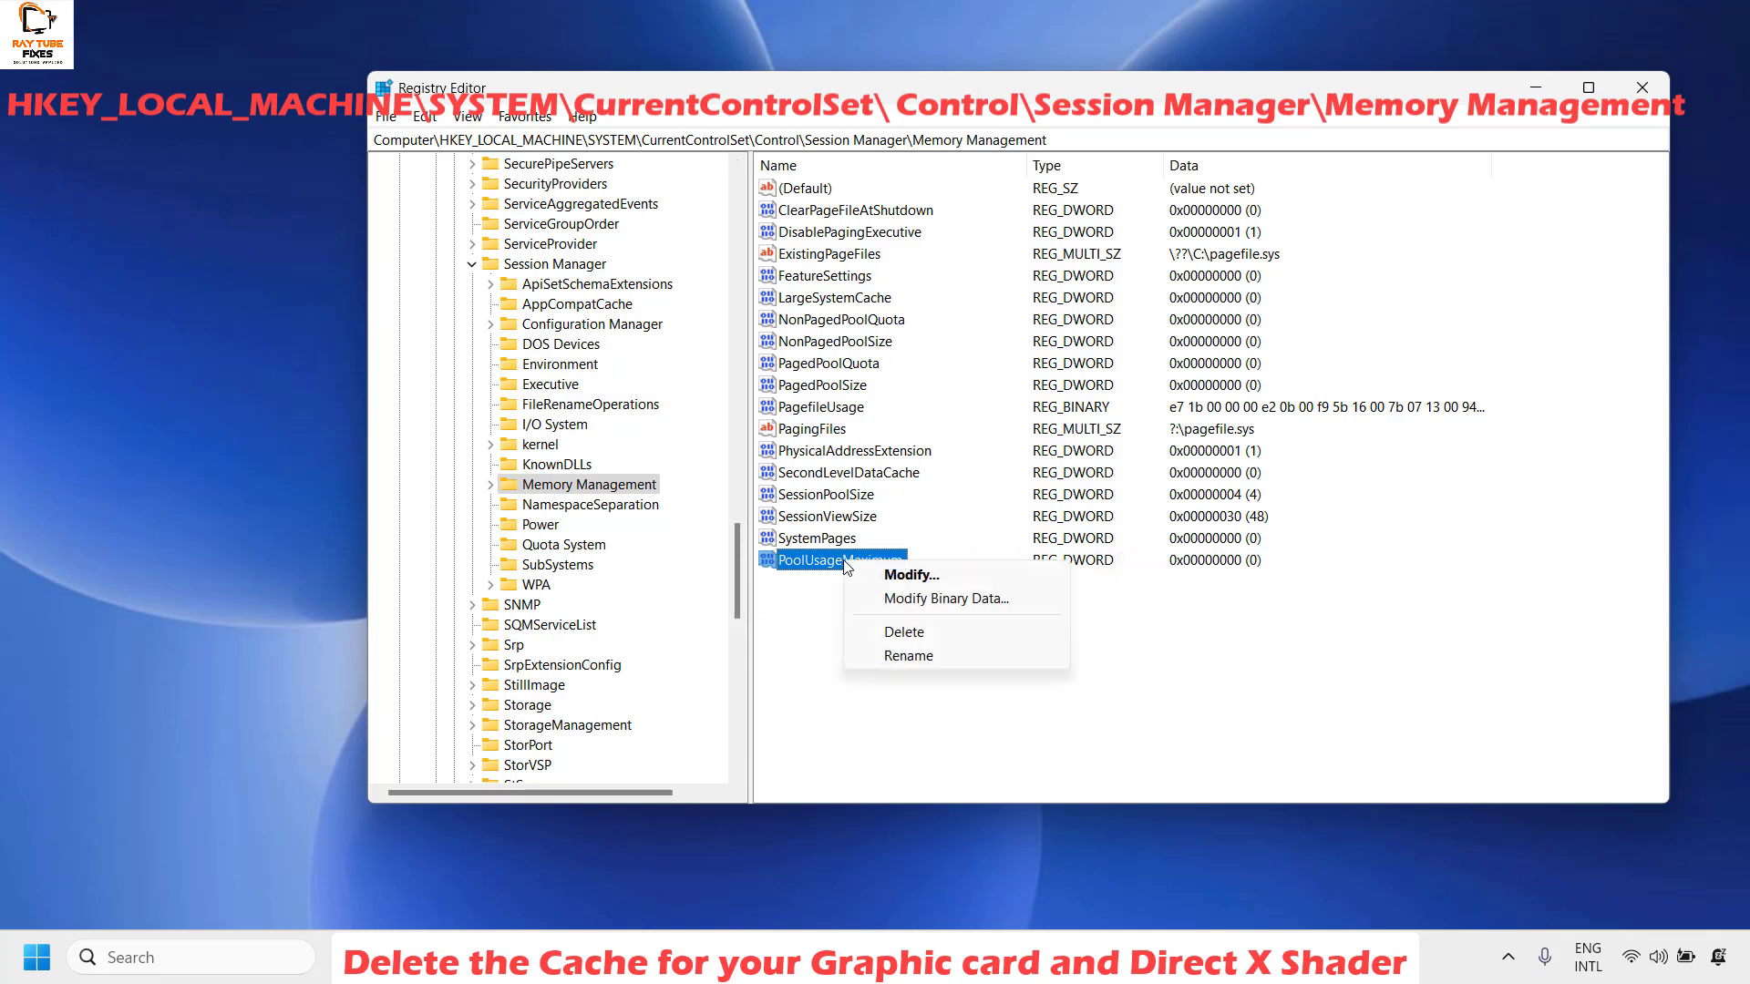
click(911, 575)
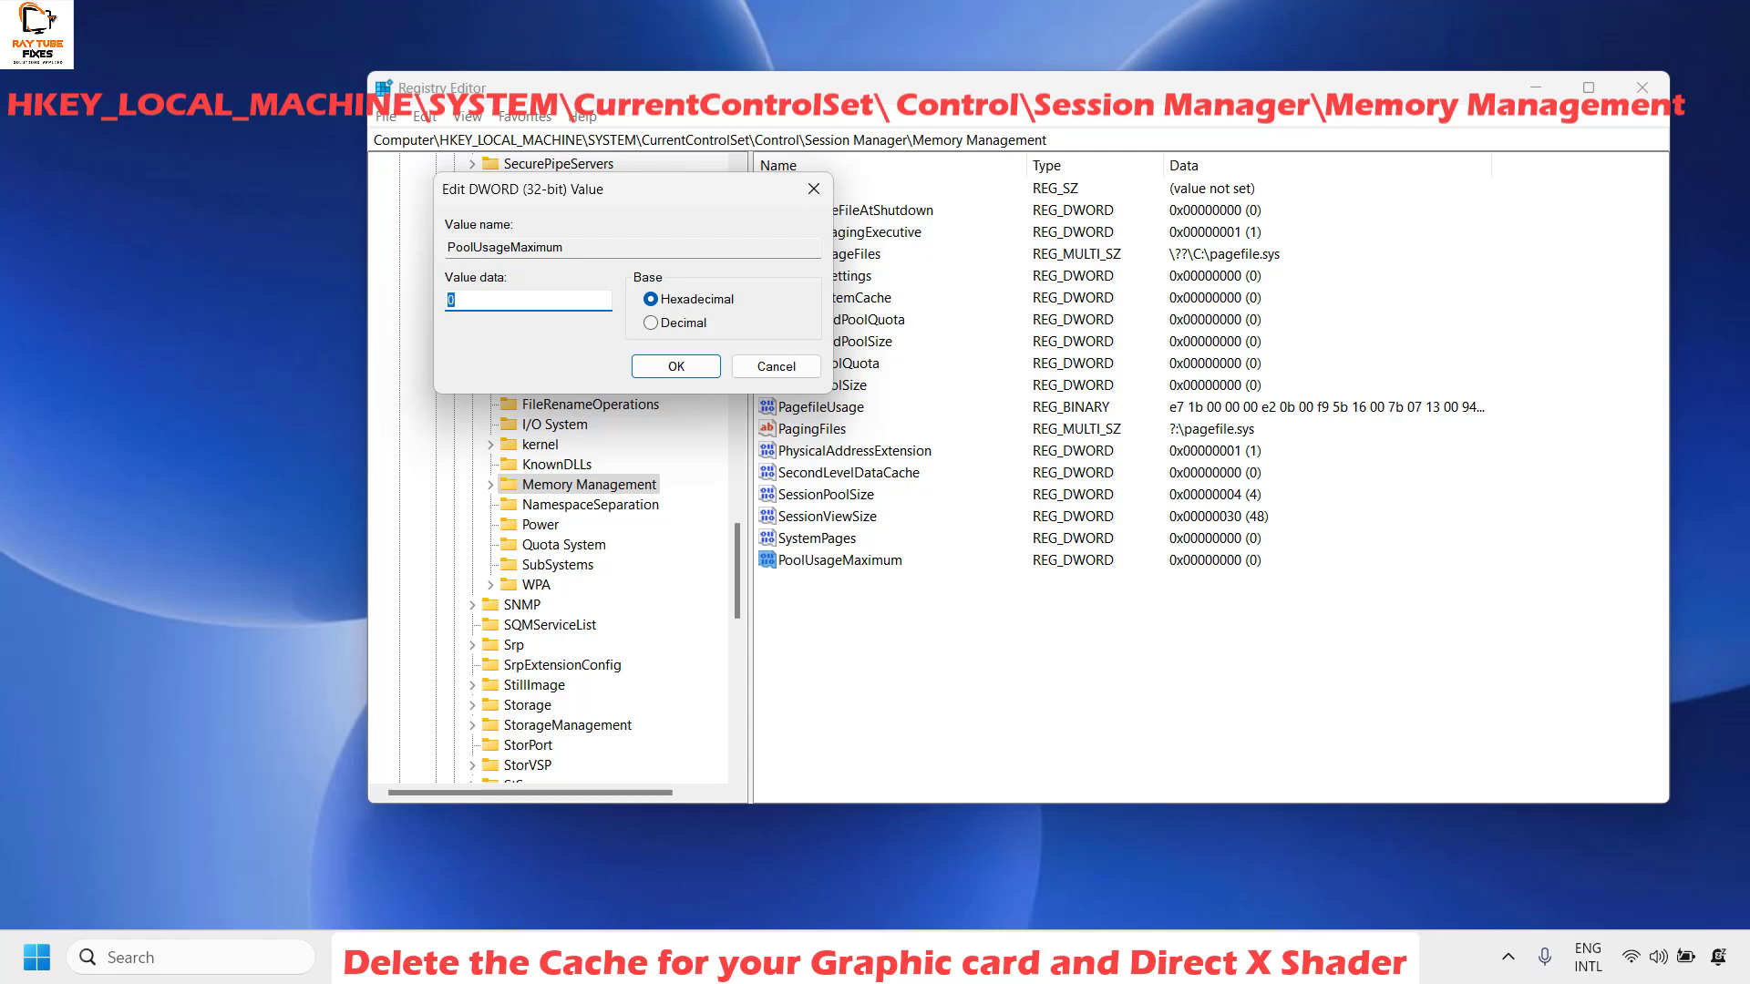
click(653, 326)
double_click(505, 308)
text(60)
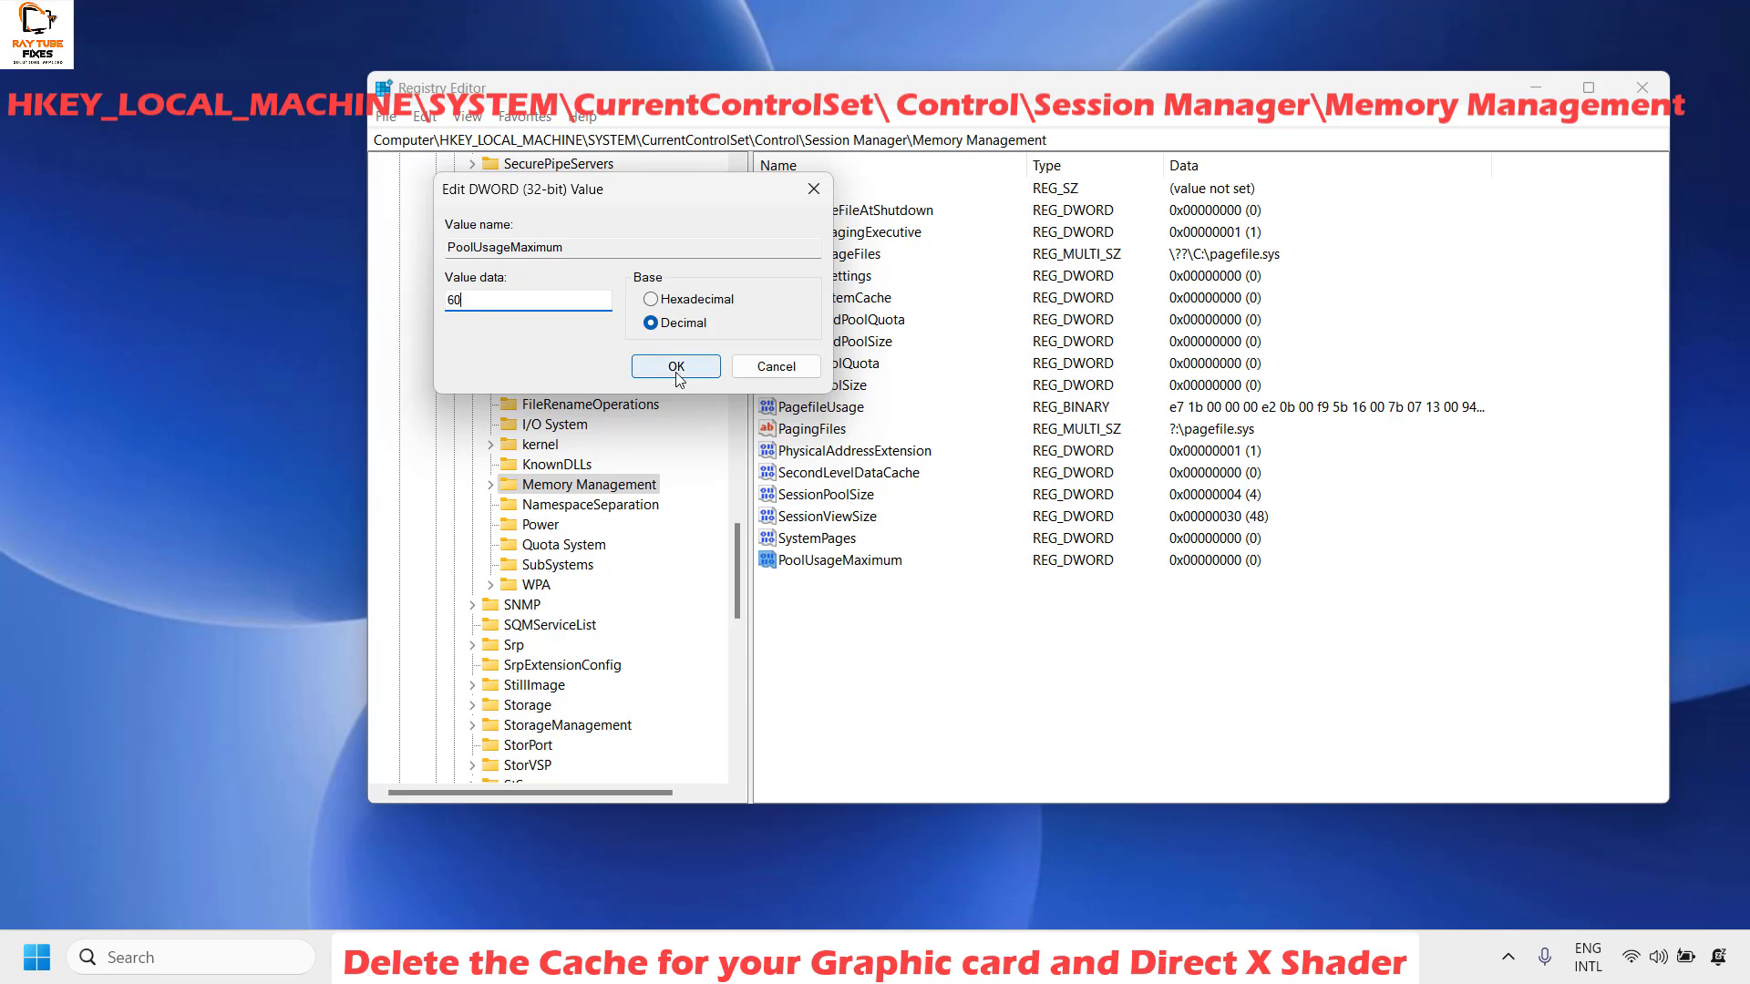
click(676, 367)
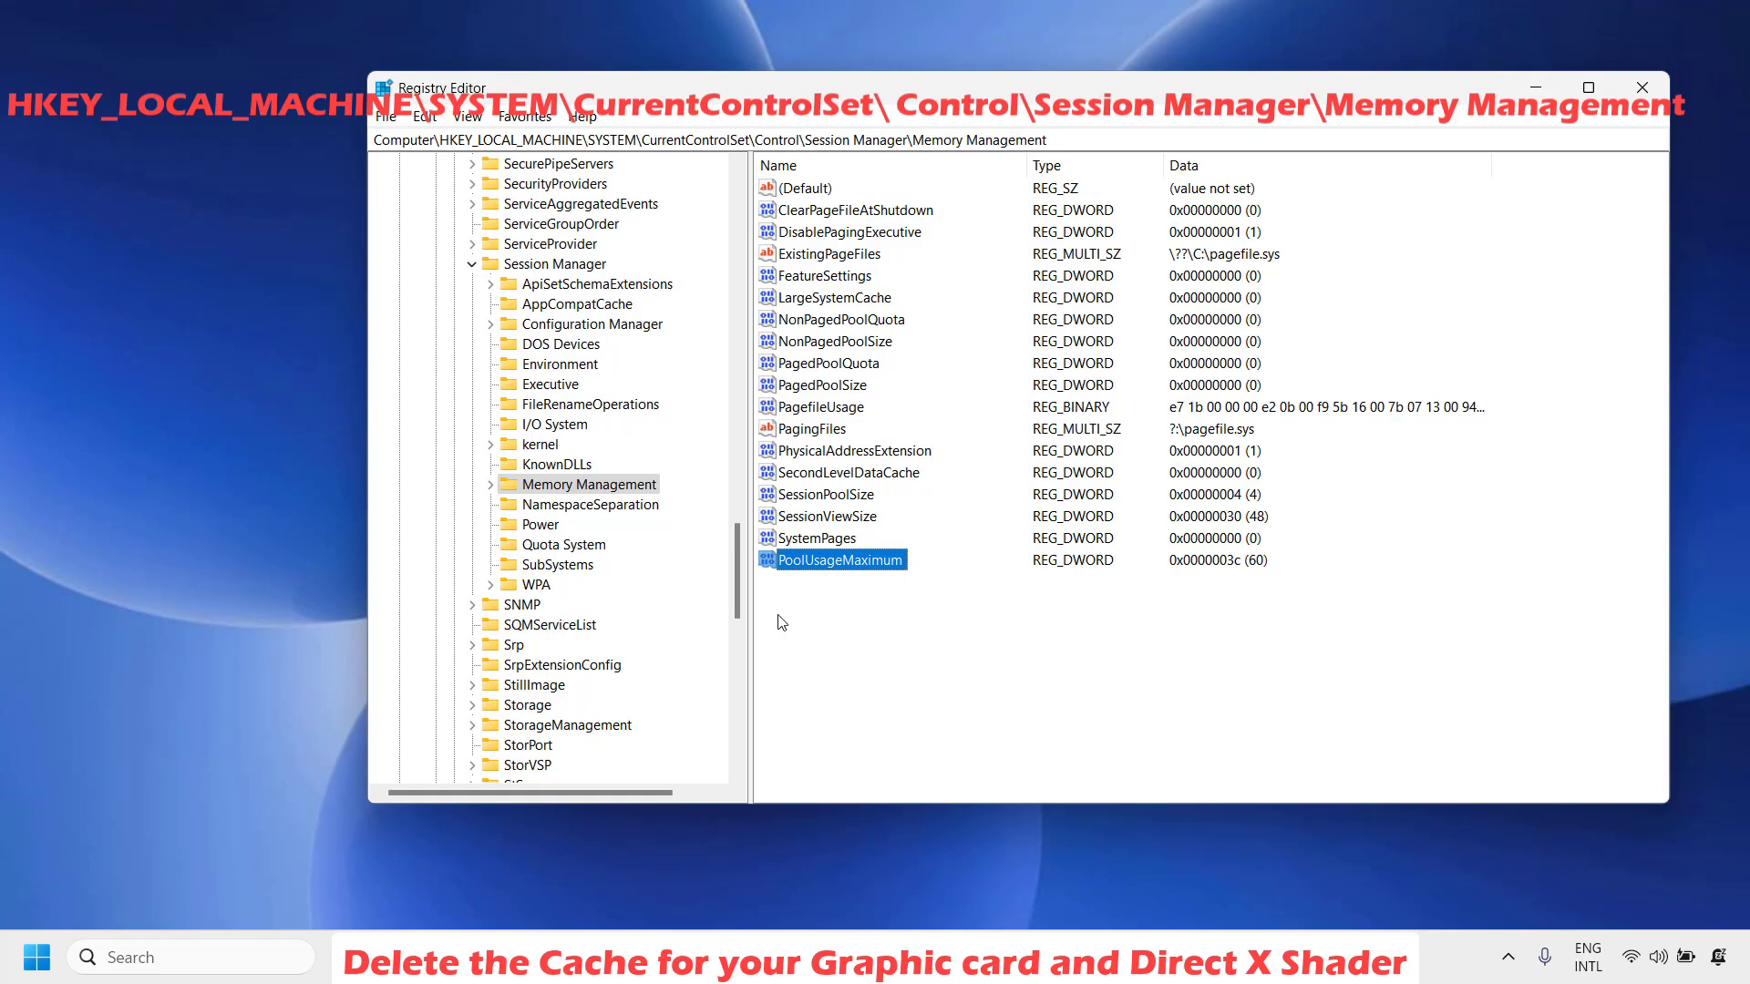
Set the PoolUsageMaximum value data to ffffffff with the hexadecimal base and minimize the Registry Editor window
right_click(843, 564)
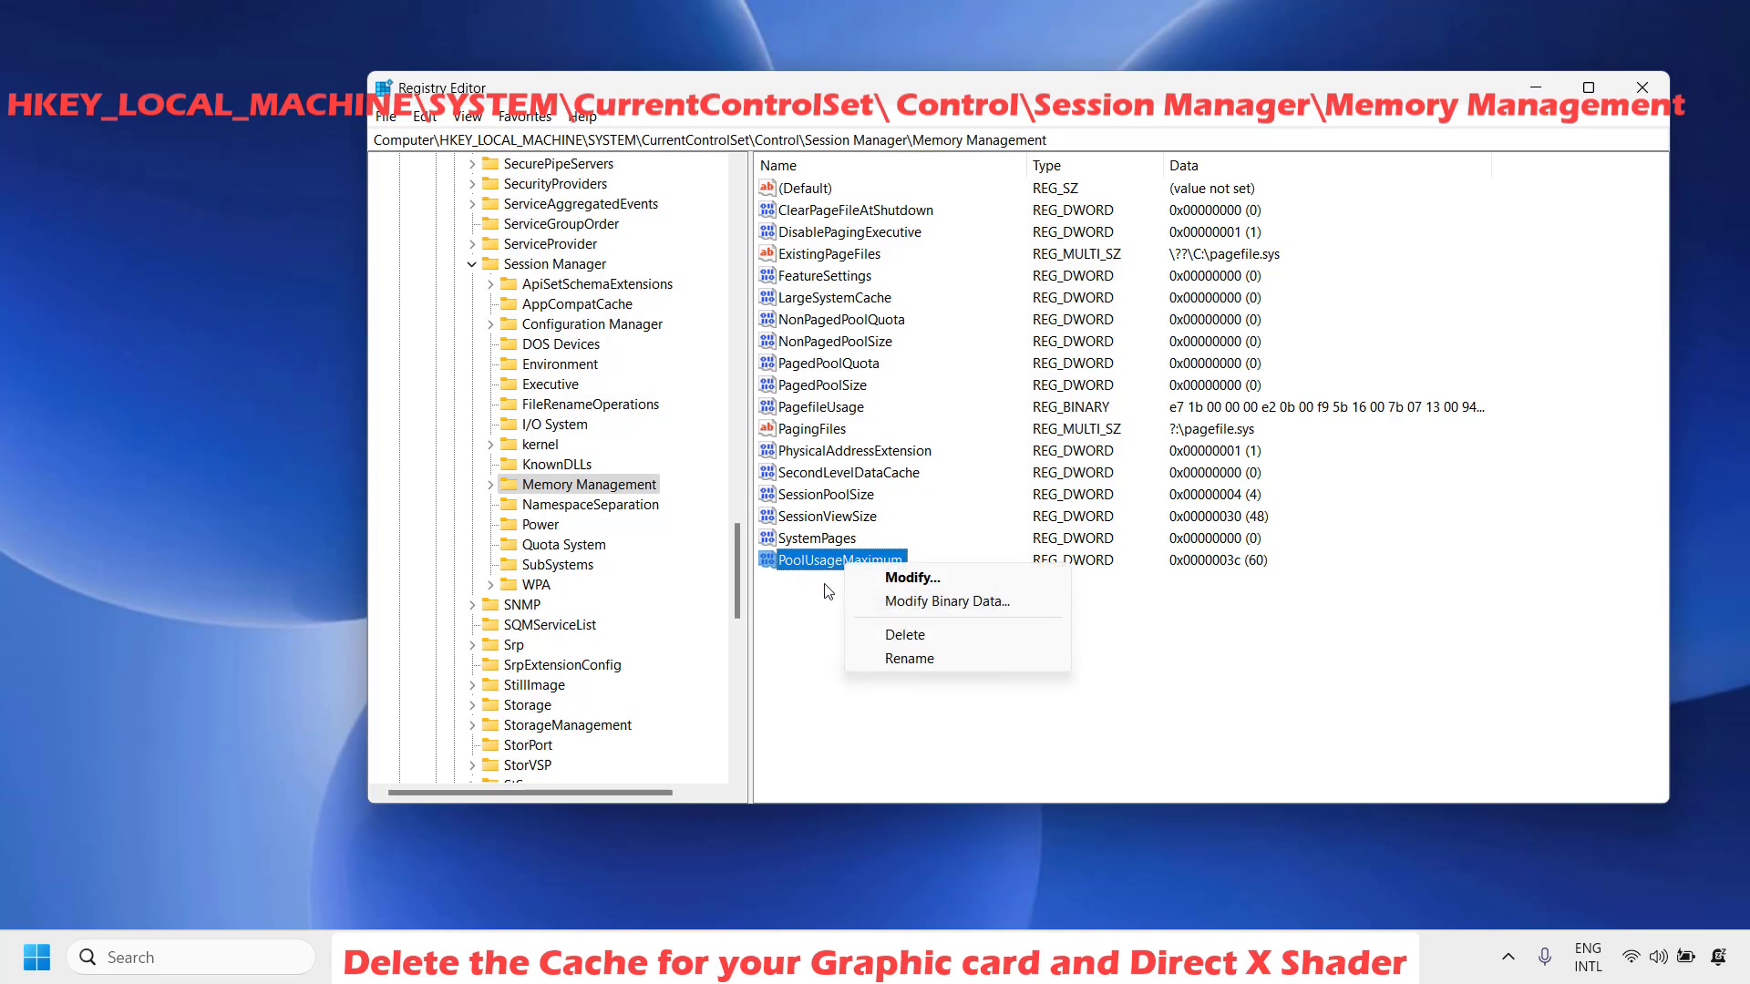
click(912, 579)
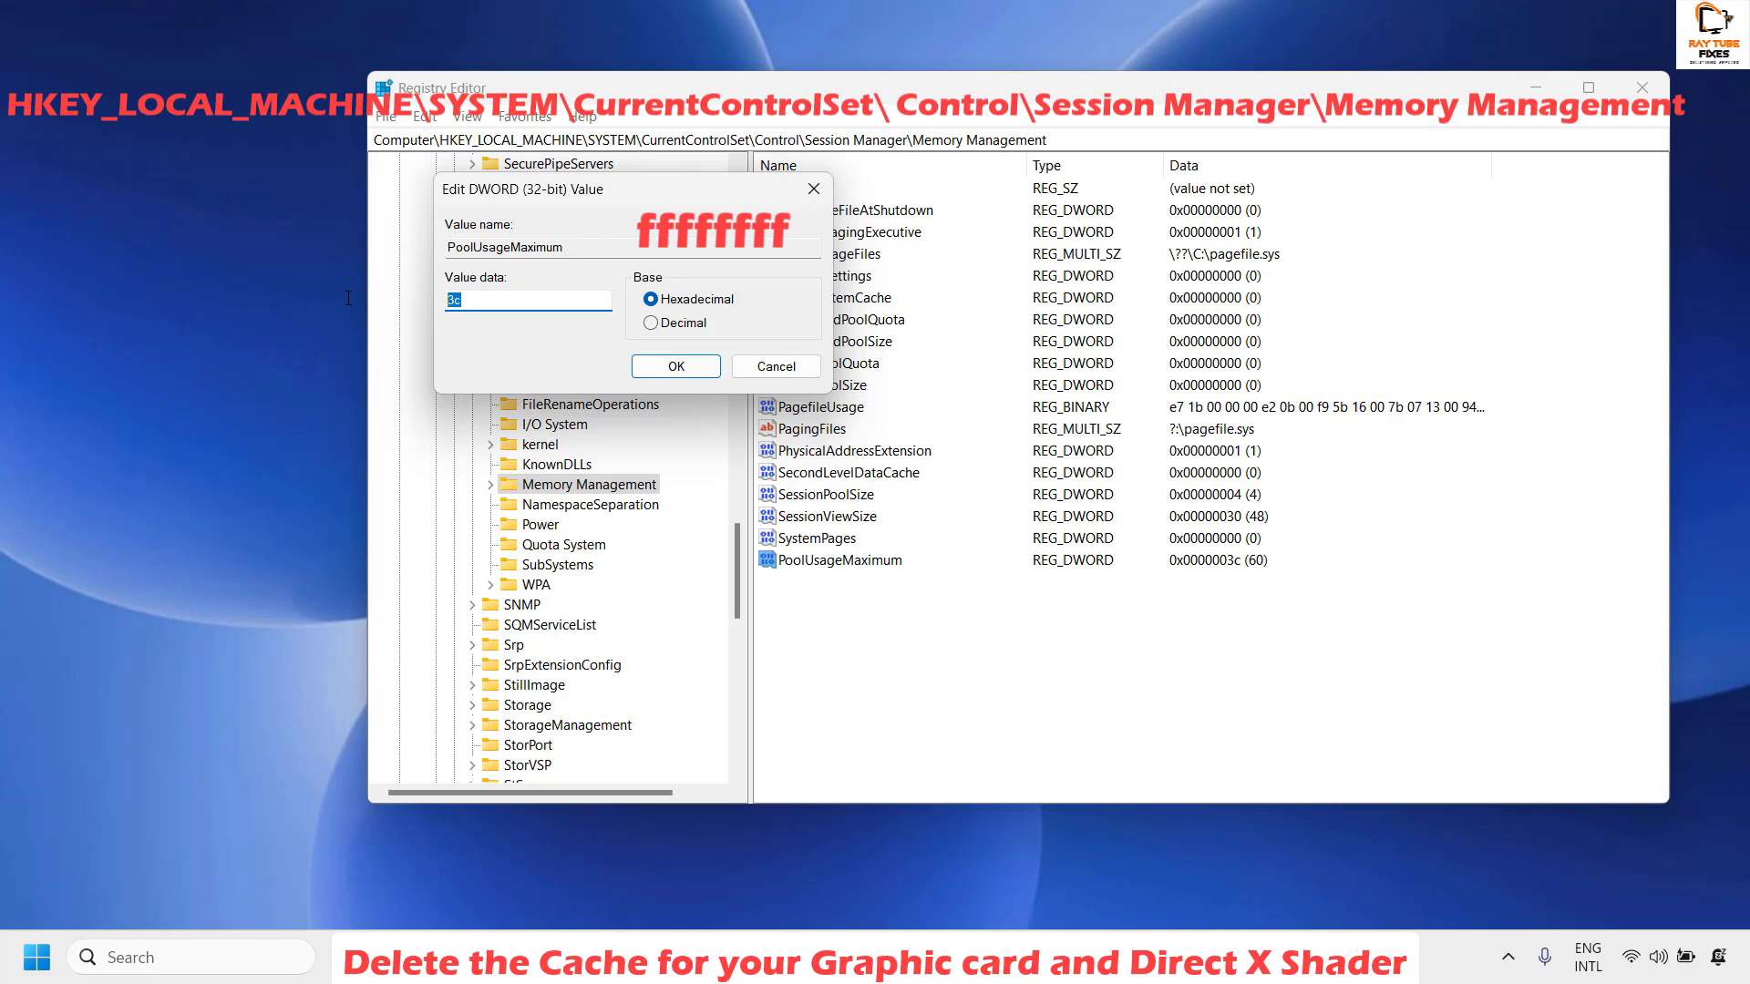
text(ffffffff)
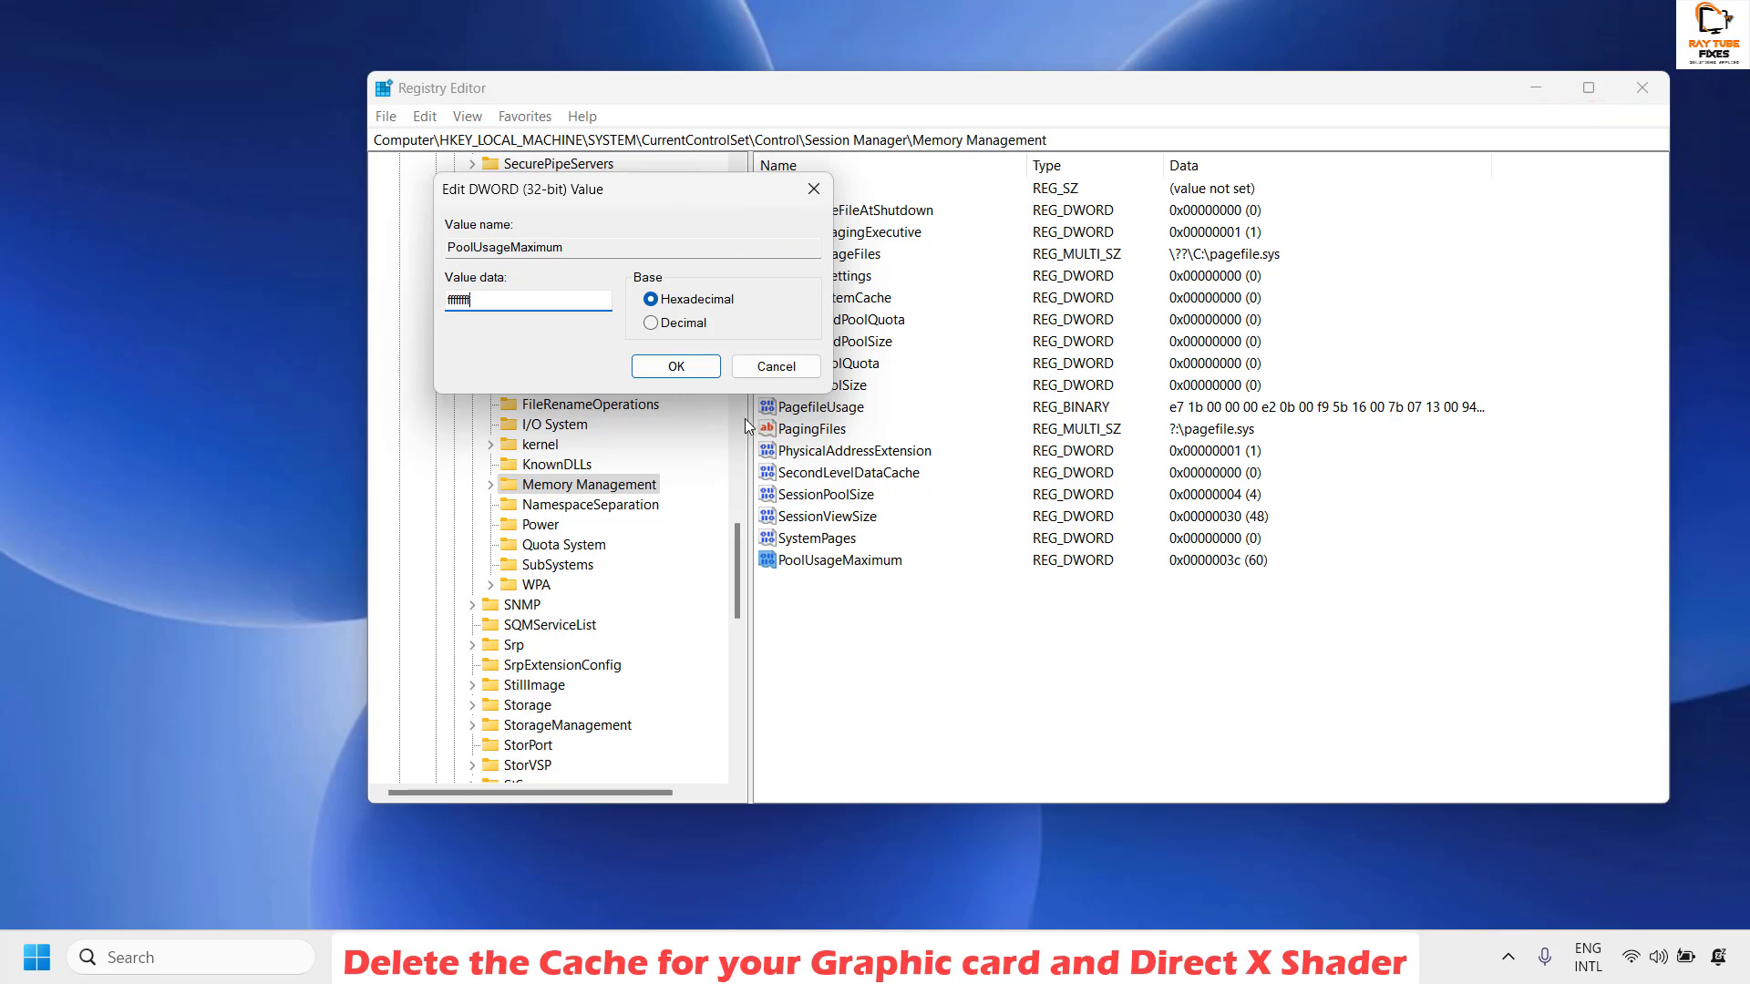
click(687, 370)
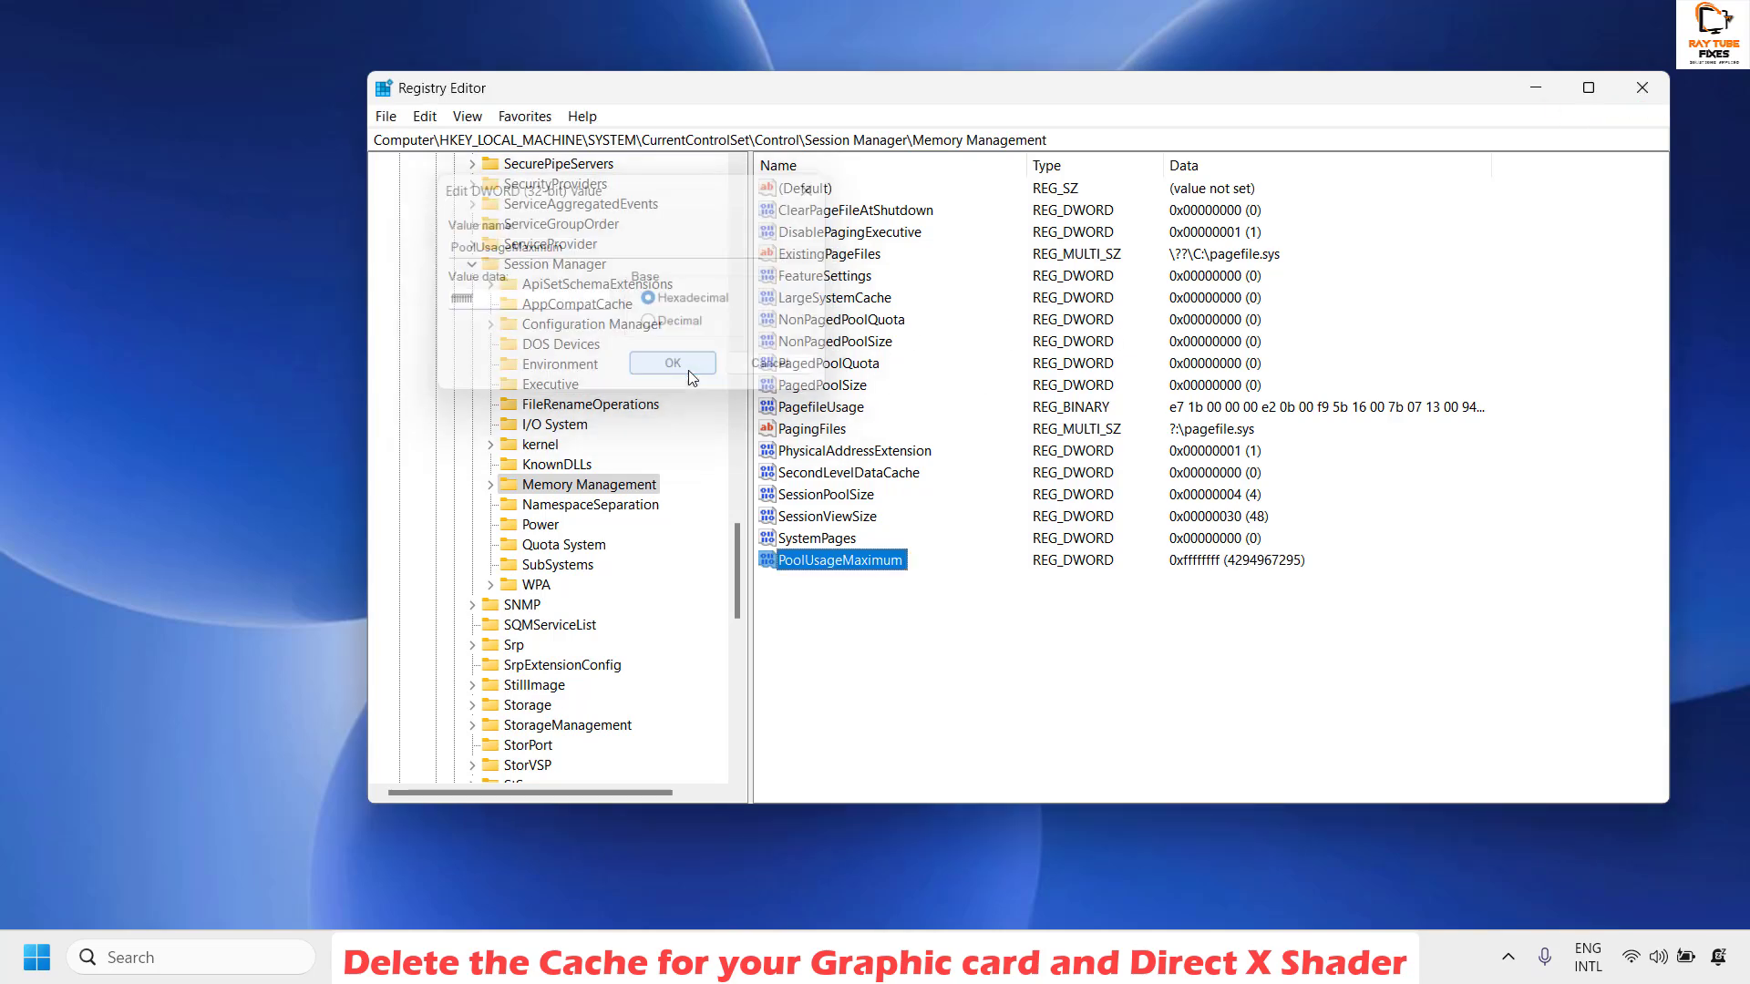
click(1537, 95)
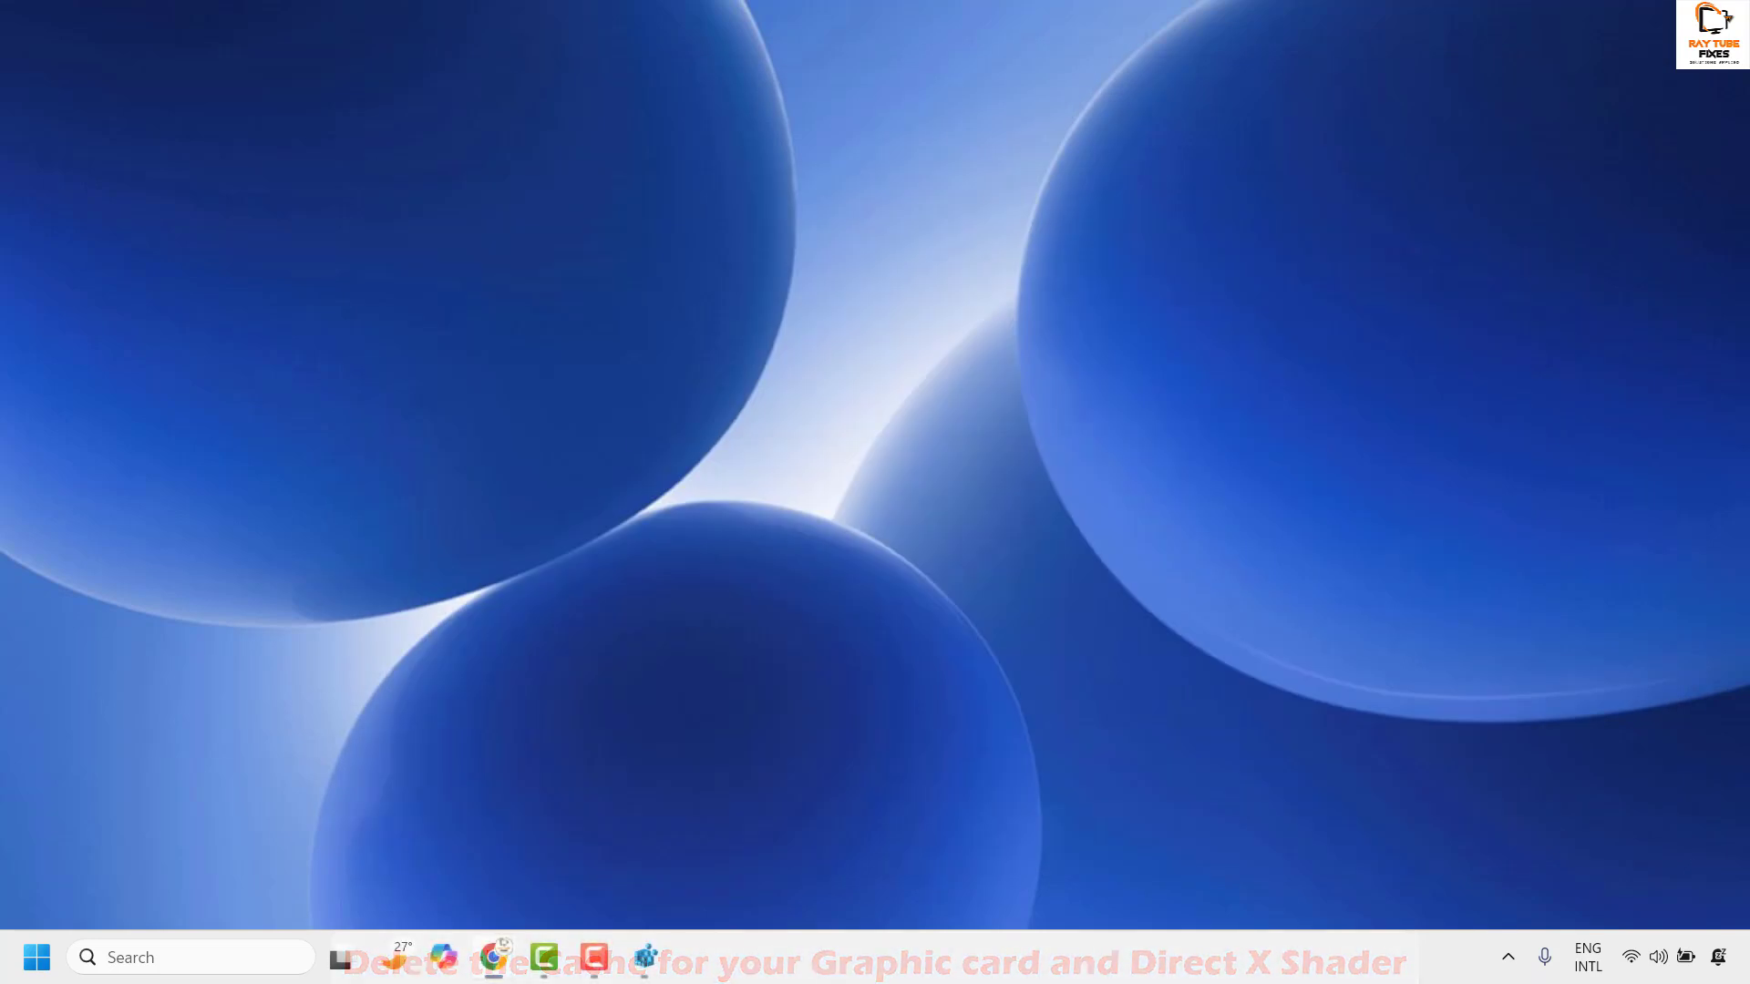
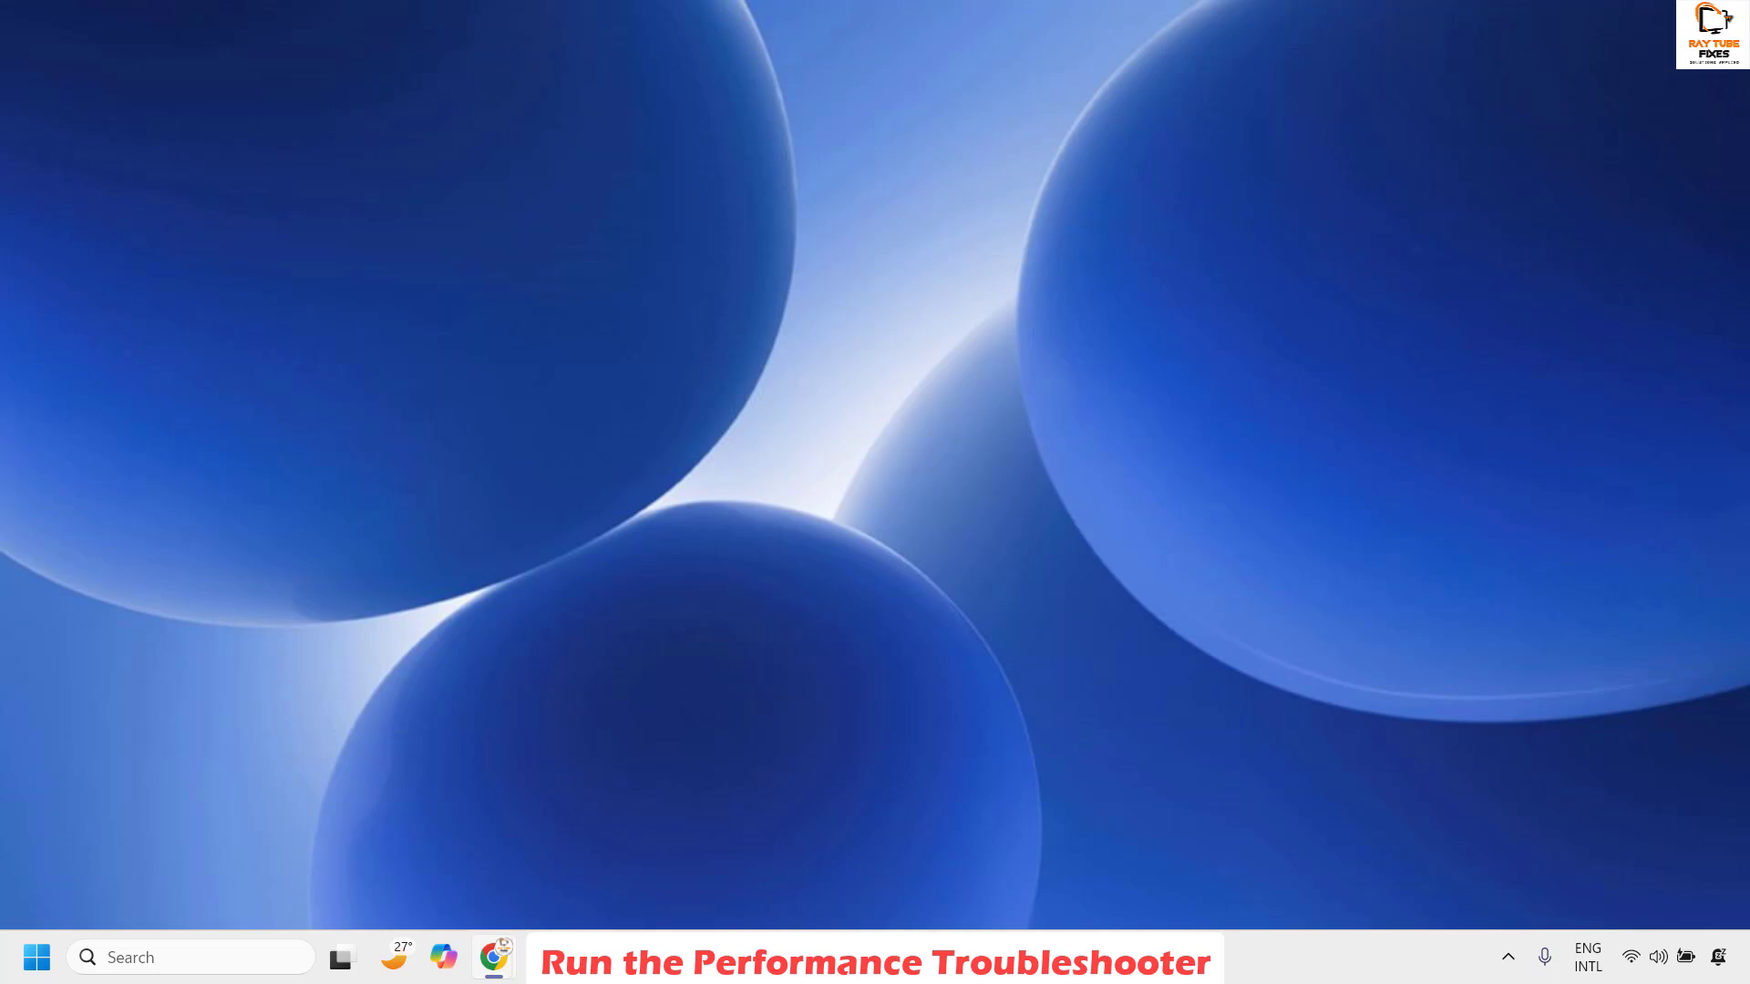
Find Command Prompt by searching for cmd, run it as administrator and move its window nearer the centre of the desktop
click(168, 955)
text(cmd)
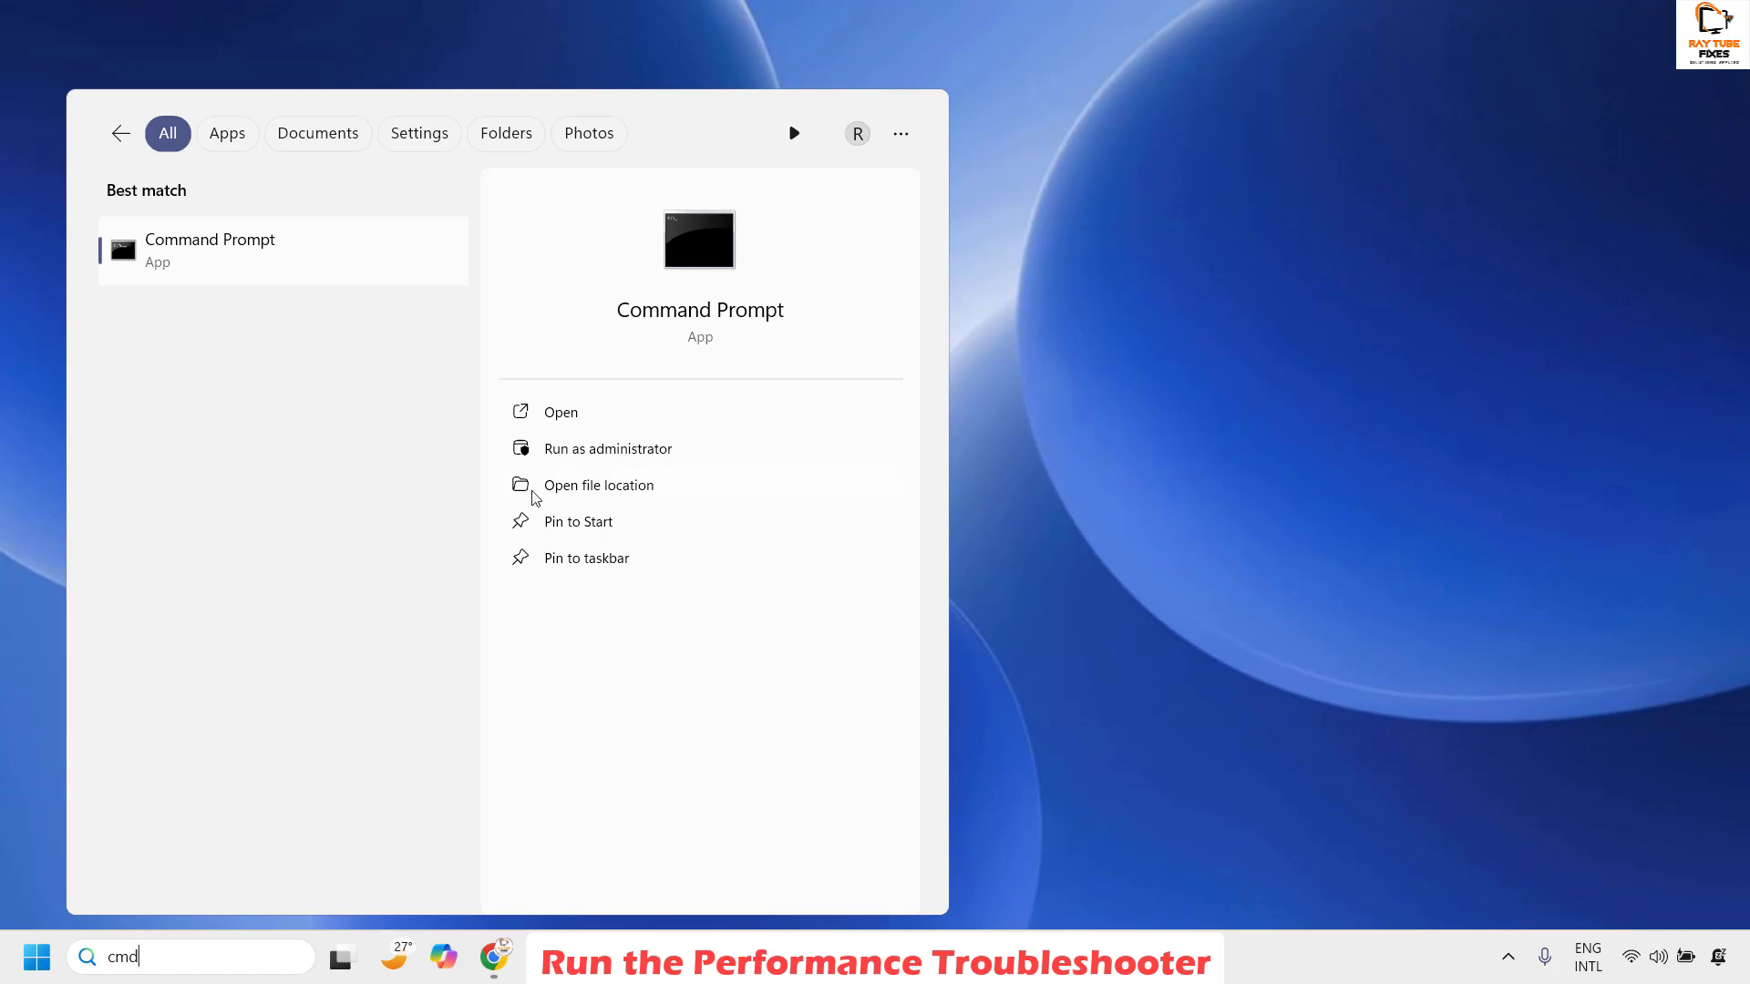
click(591, 466)
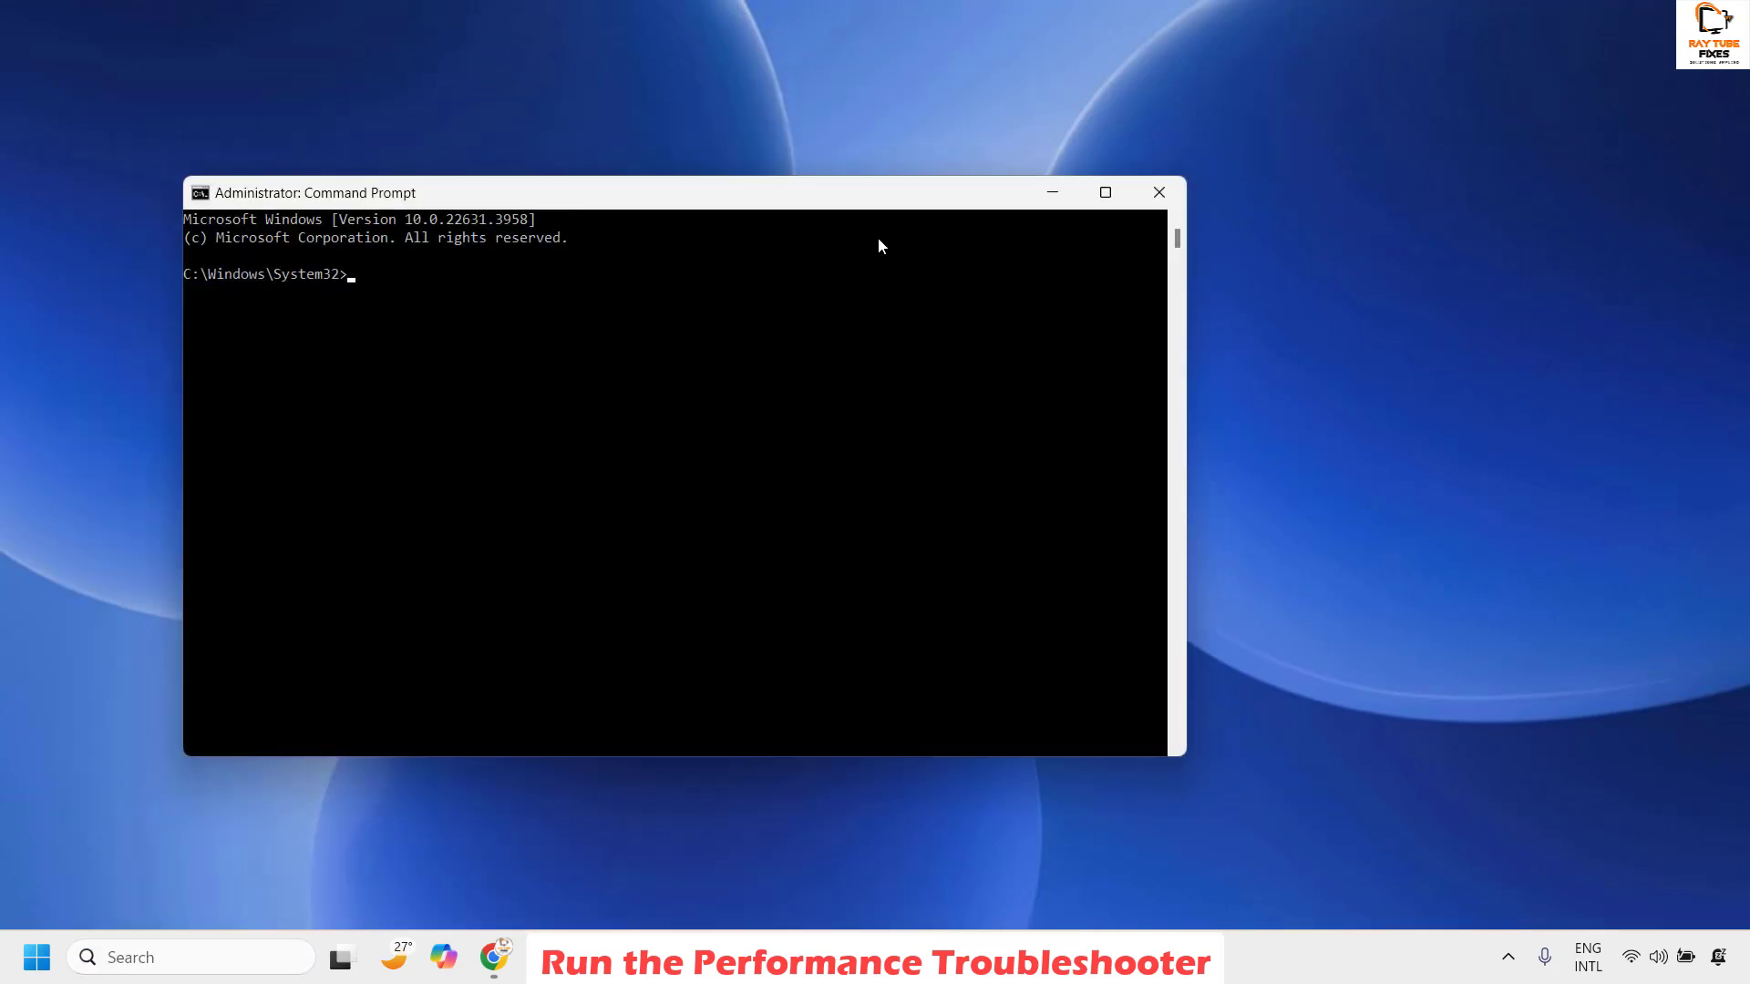
drag(1059, 212, 1358, 228)
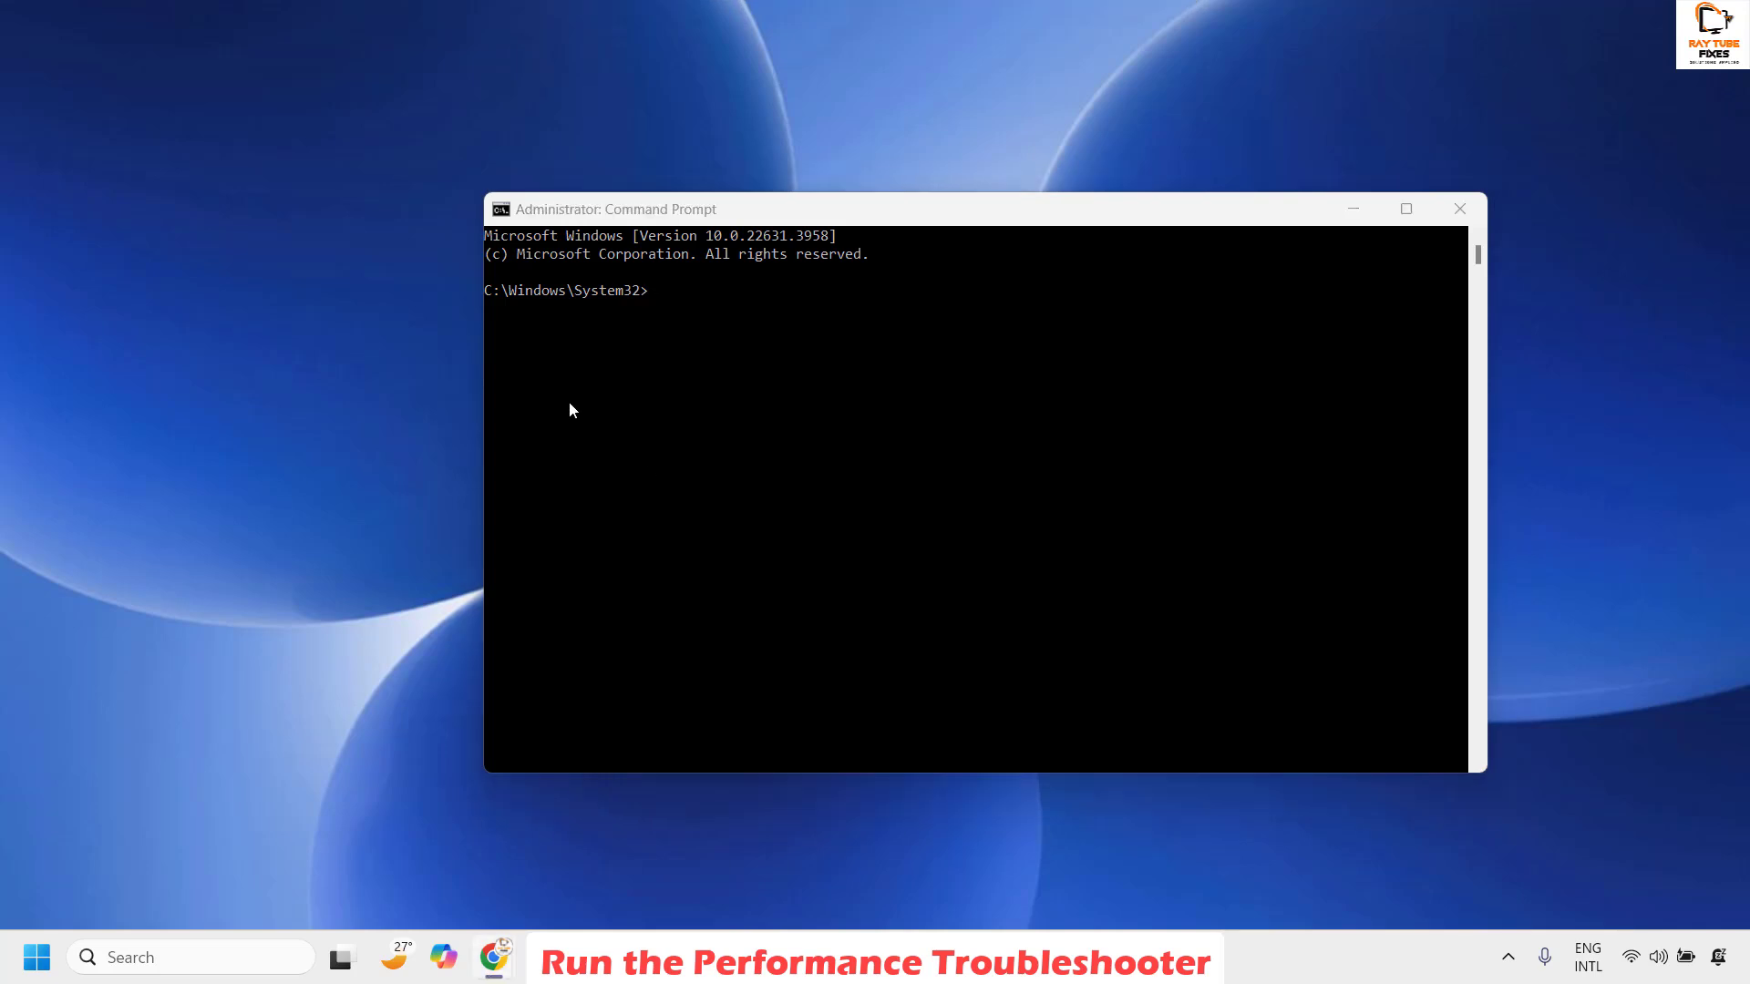
Run the command msdt.exe /id PerformanceDiagnostic in the administrator Command Prompt
click(660, 292)
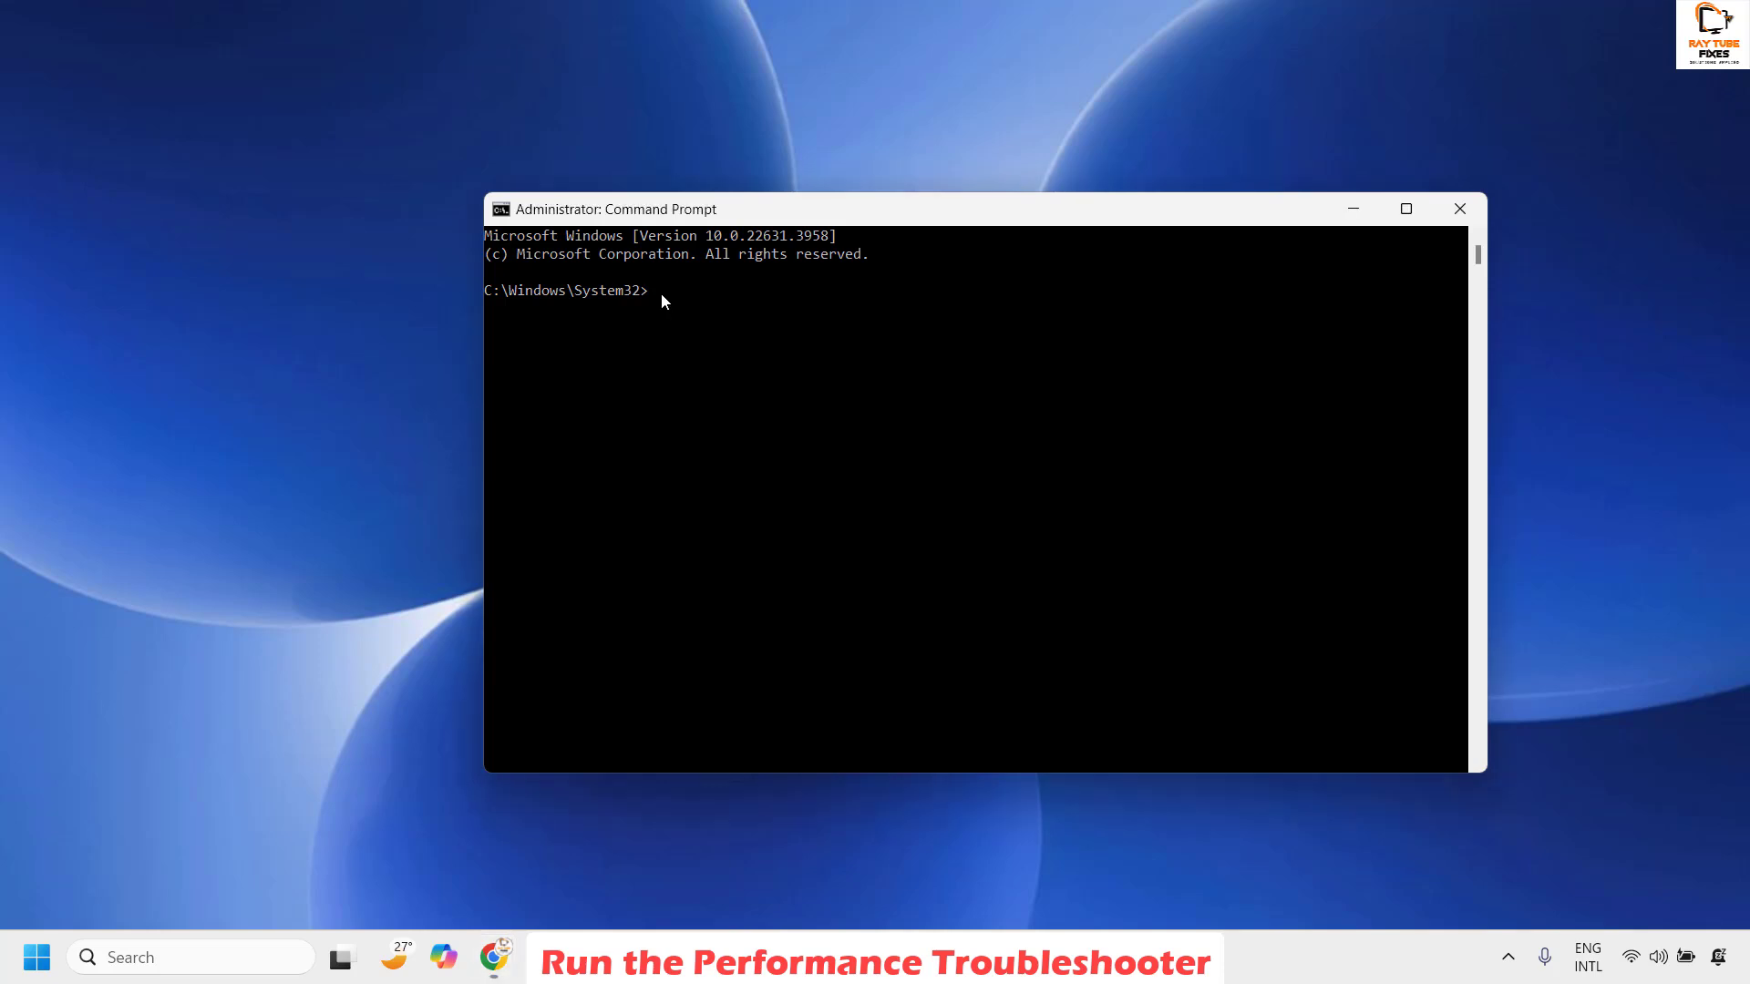
text(msdt.exe /id PerformanceDiagnostic)
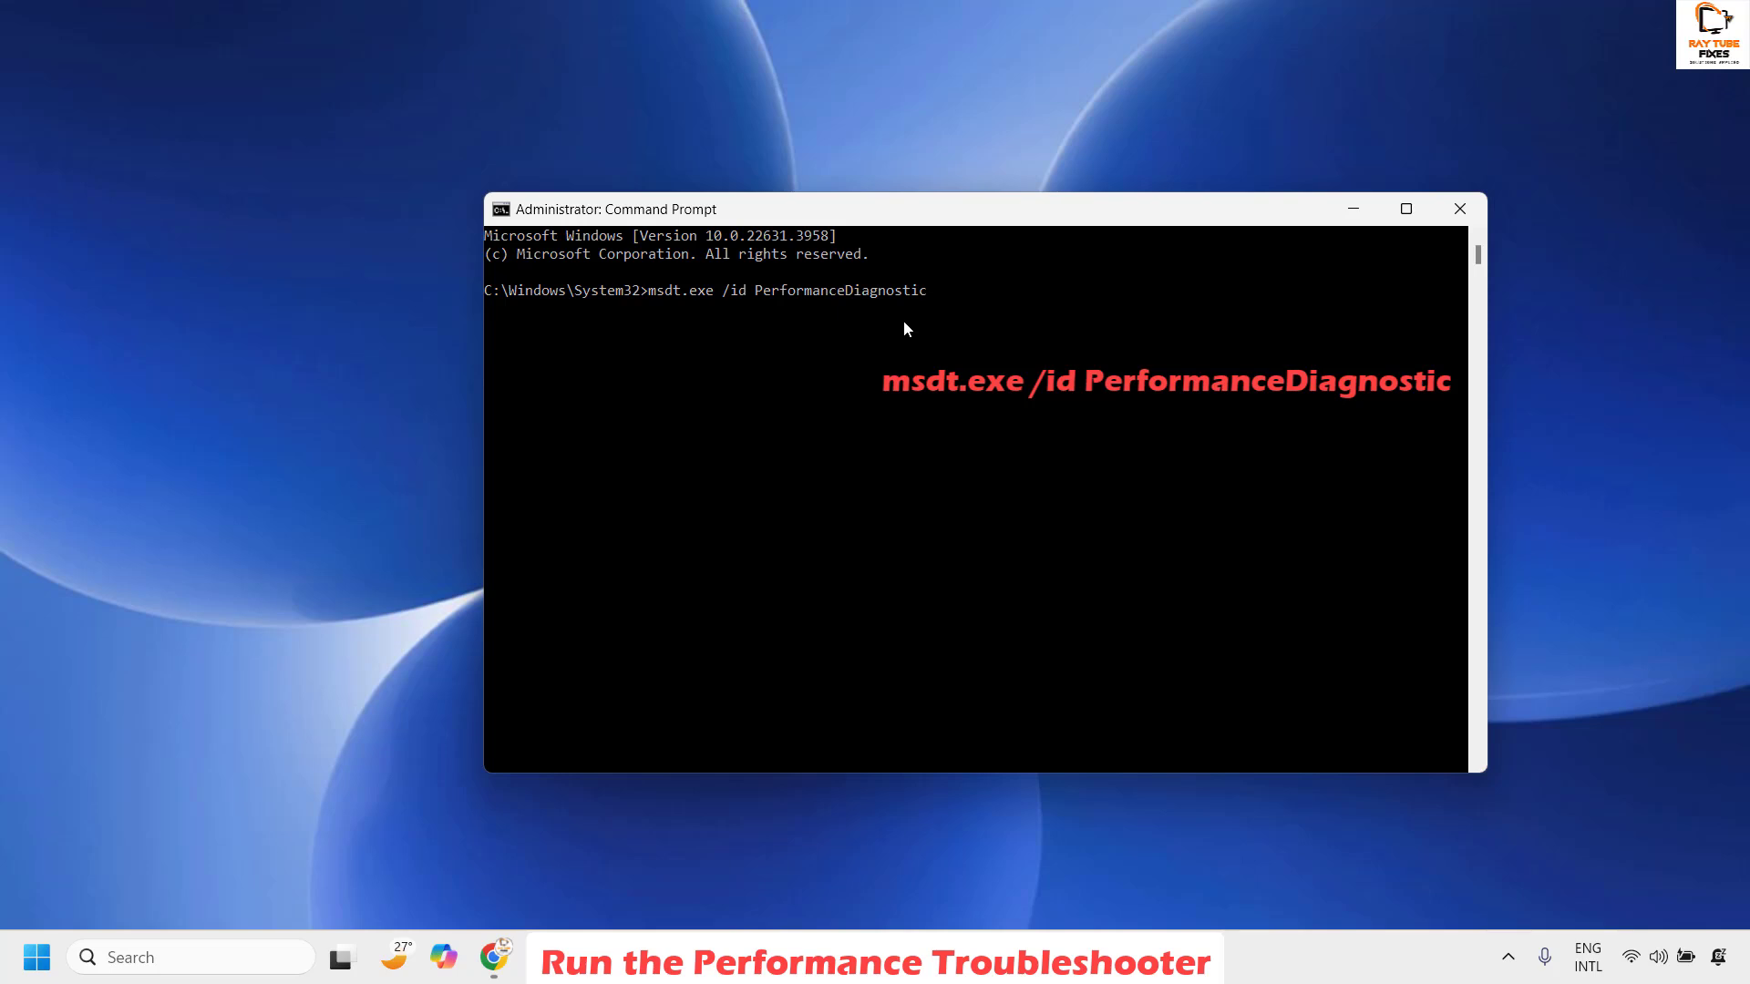
key(Return)
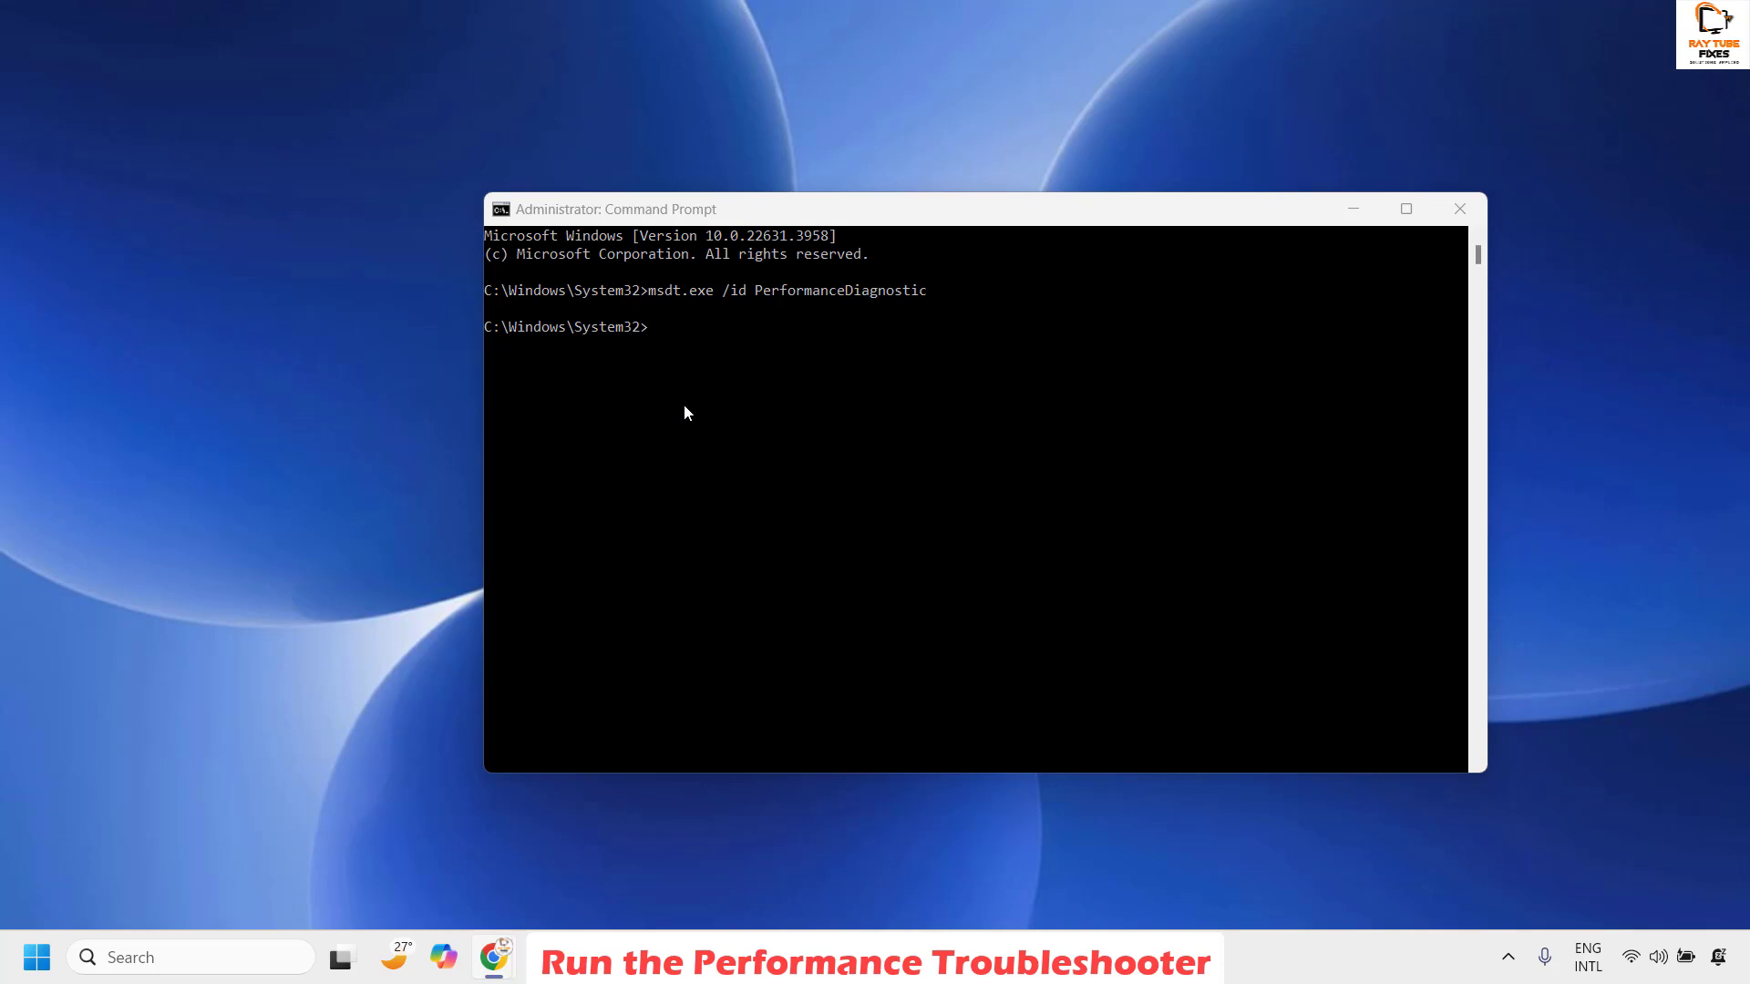
Run msdt.exe /id MaintenanceDiagnostic, then close the System Maintenance troubleshooter and the Command Prompt
click(658, 328)
text(msdt.exe /id MaintenanceDiagnostic)
key(Return)
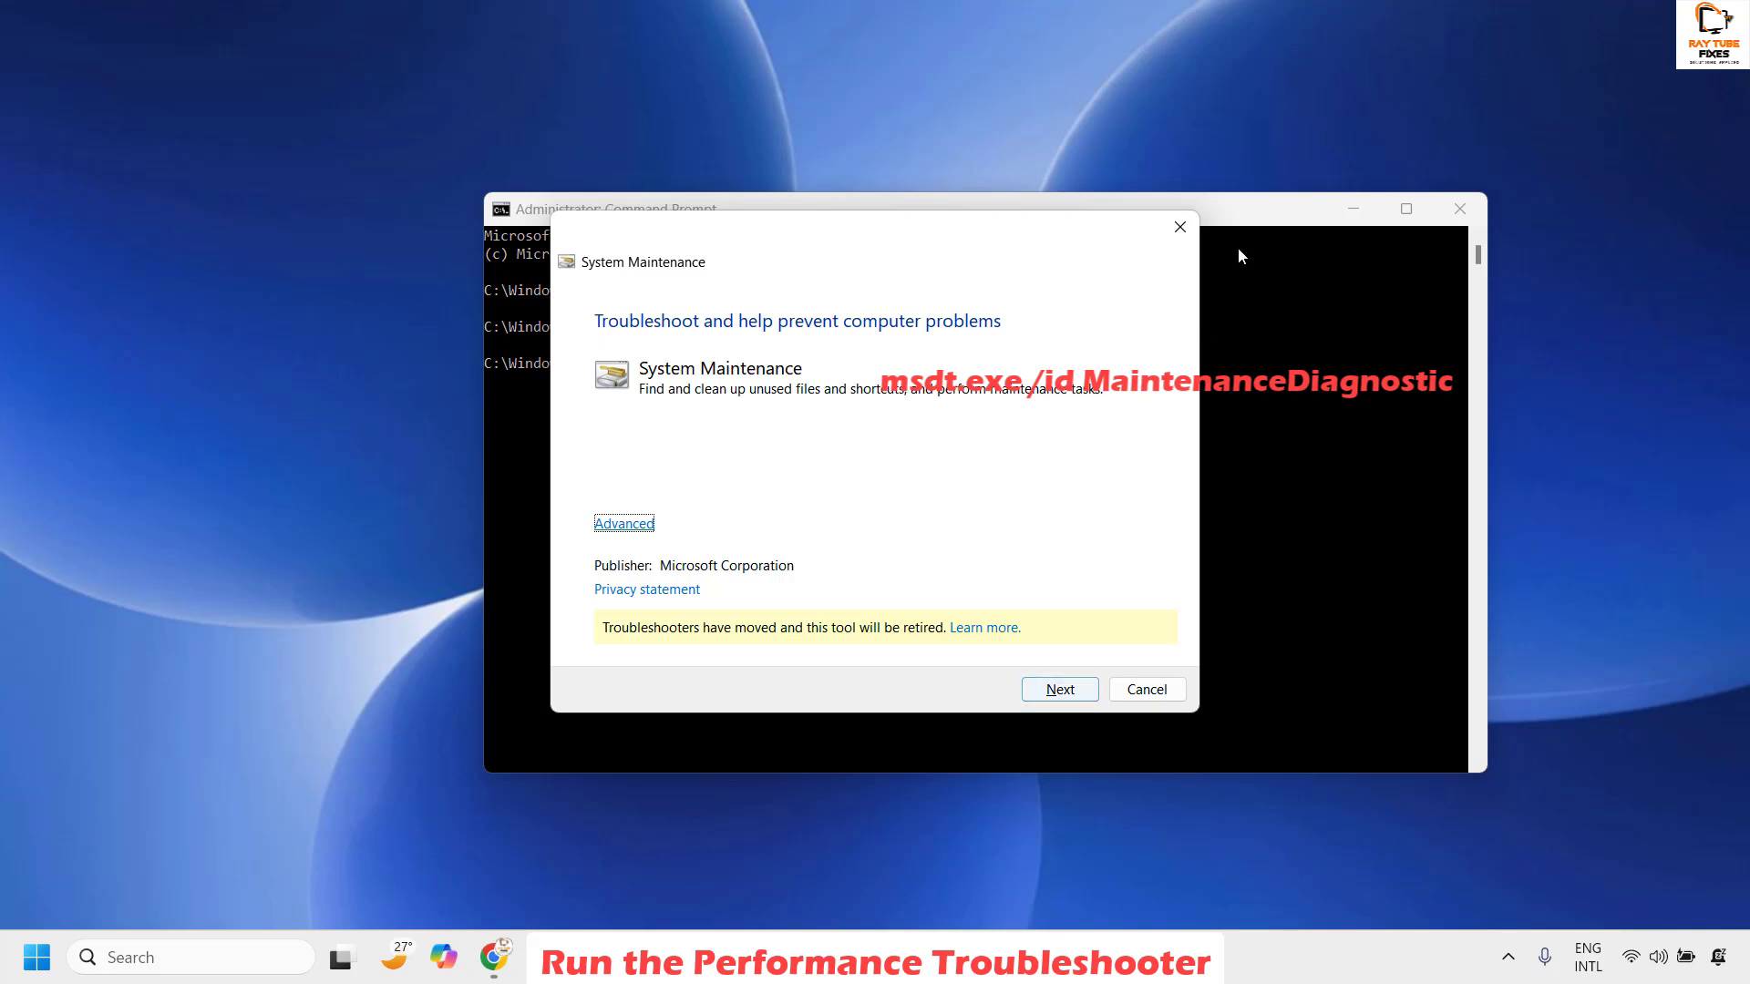
click(1178, 235)
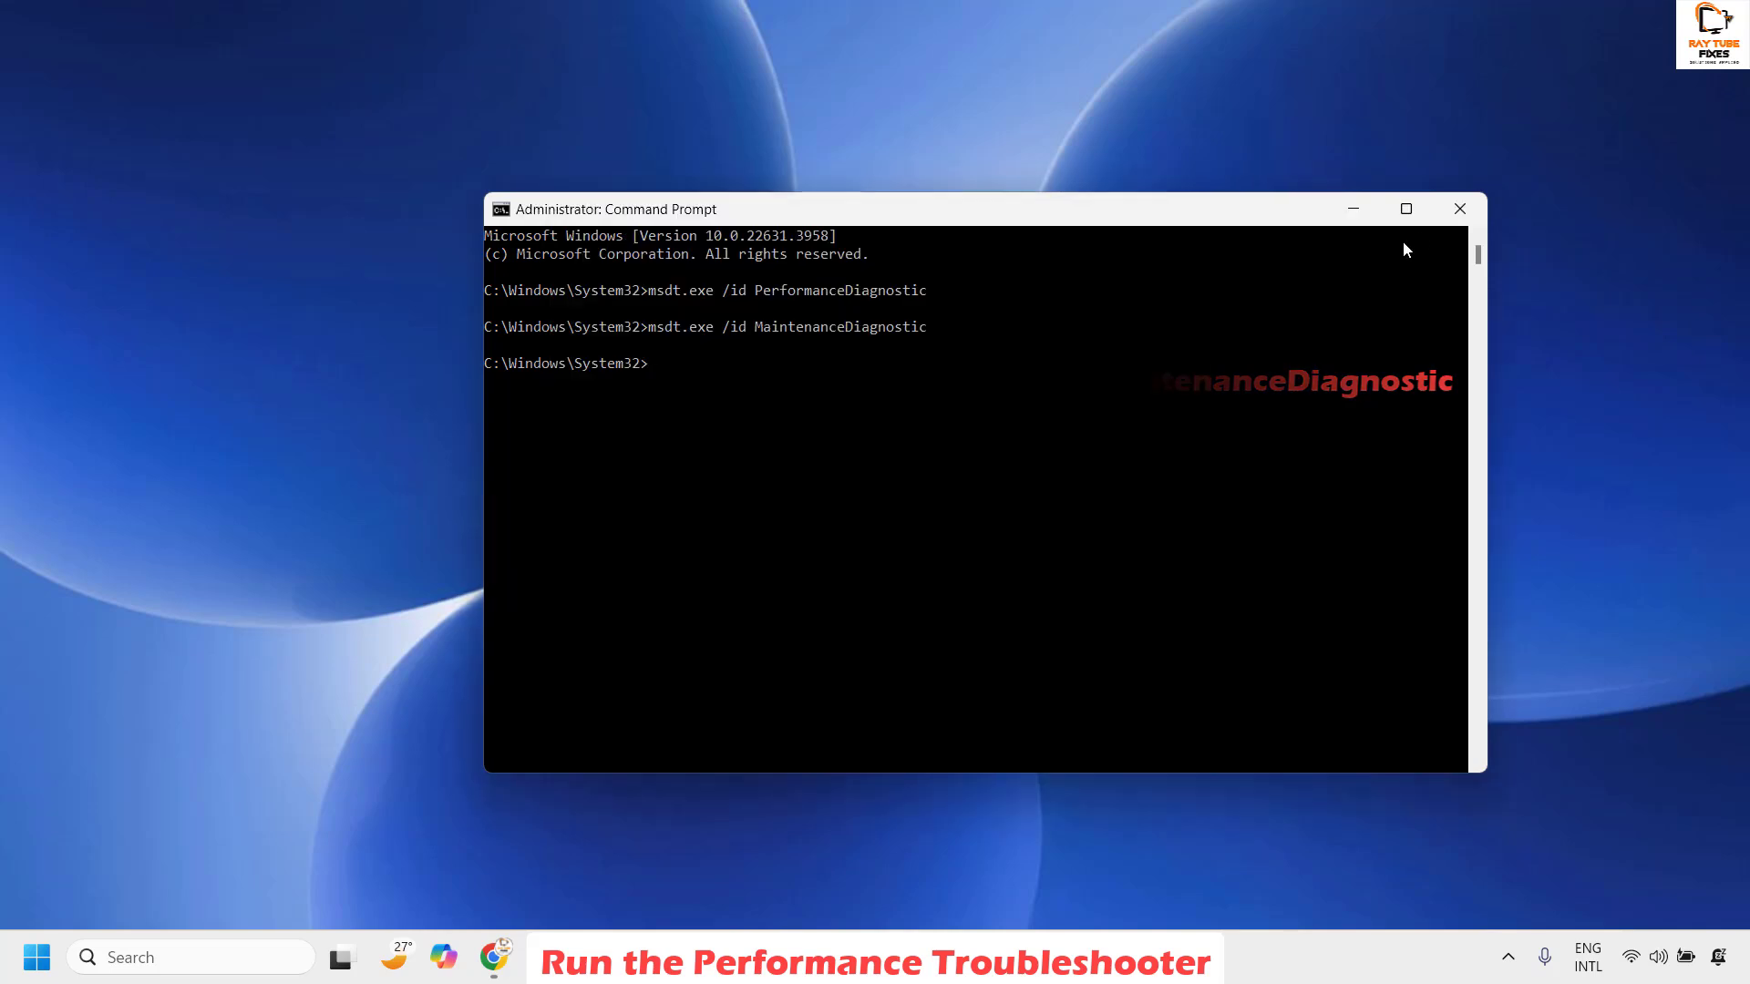
click(1470, 212)
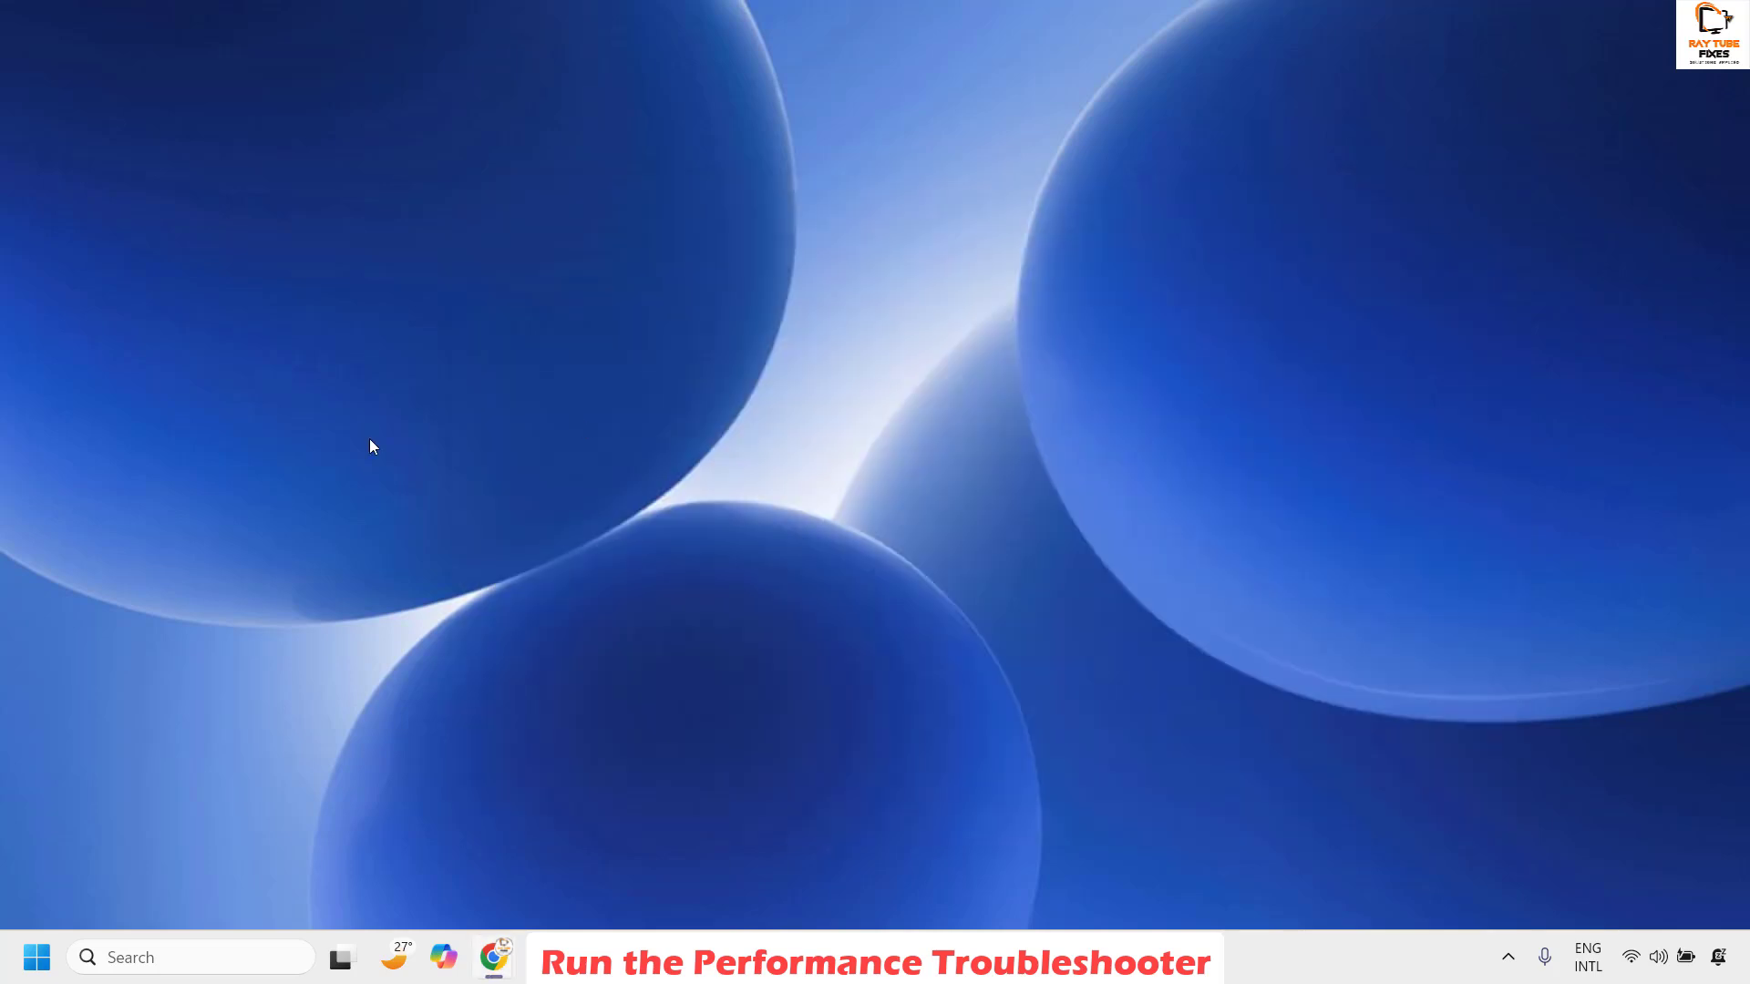